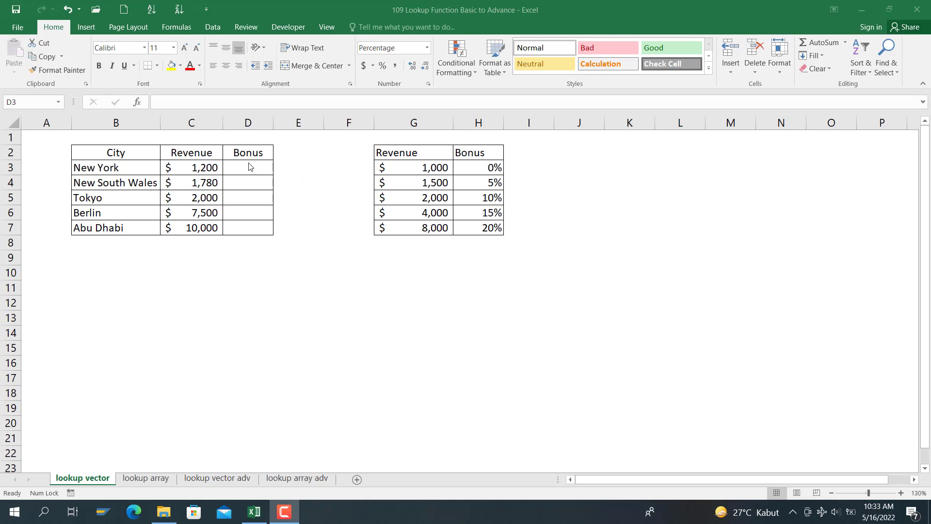
Step: Enter =LOOKUP(C3,$G$3:$G$7,$H$3:$H$7) in D3 so New York's bonus returns 0%
left_click_drag(250, 166, 249, 228)
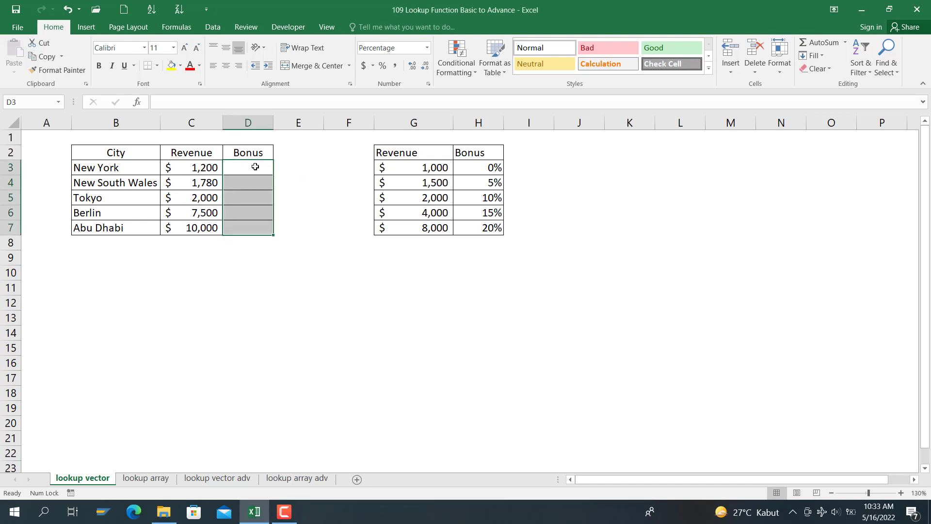
left_click(255, 166)
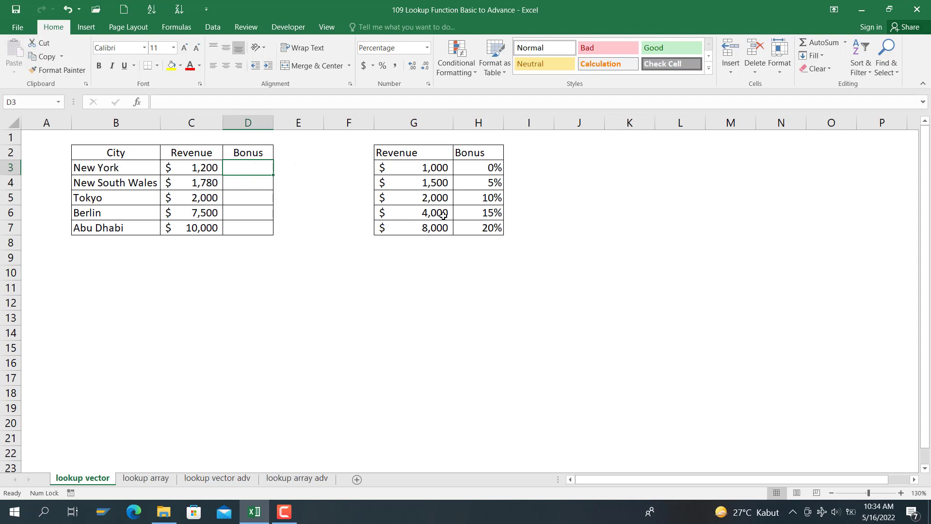
type("=lookup(")
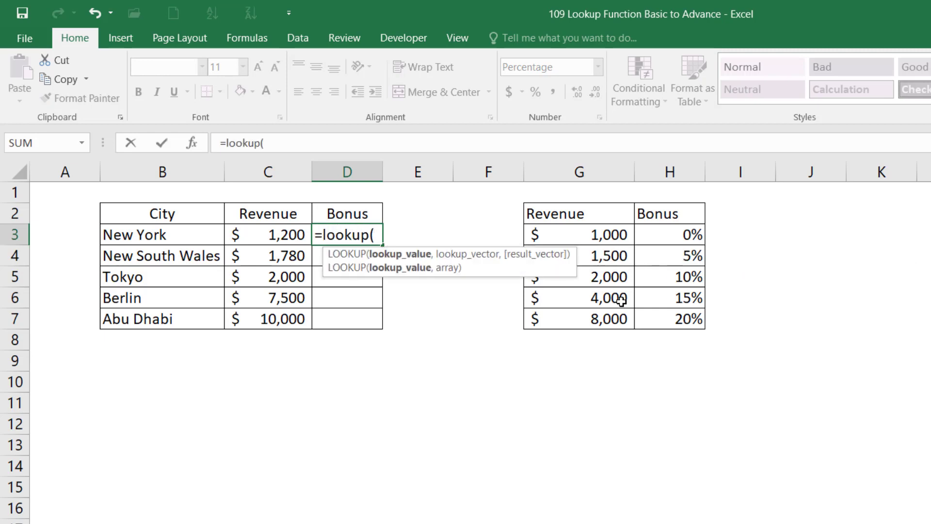
left_click(284, 233)
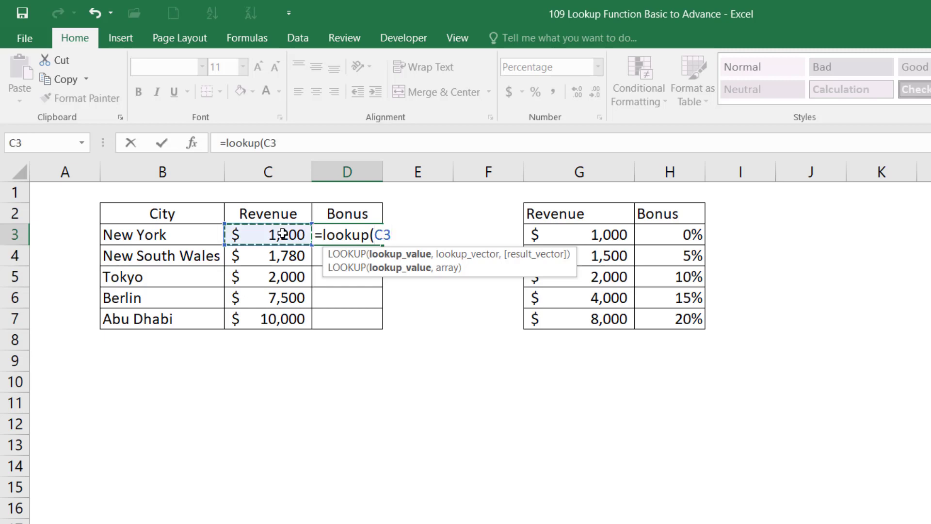
type(",")
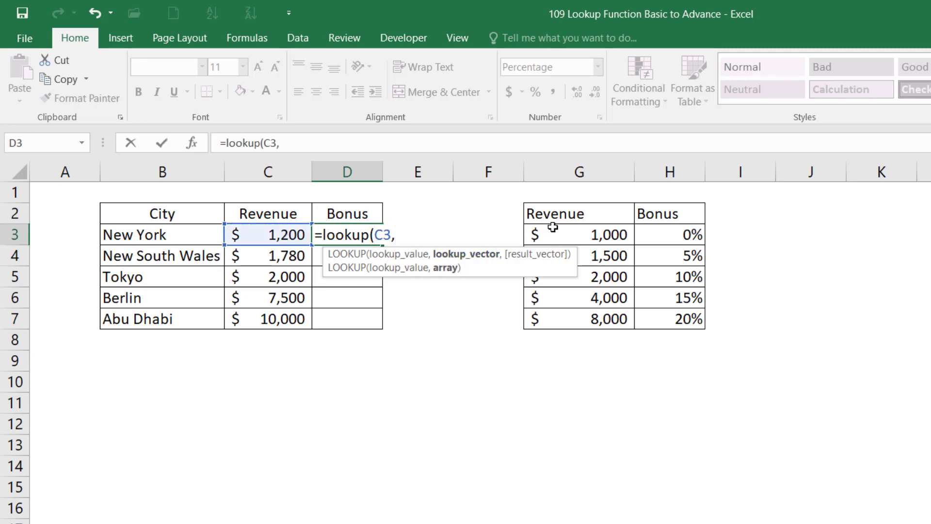
left_click_drag(553, 227, 555, 312)
key("F4")
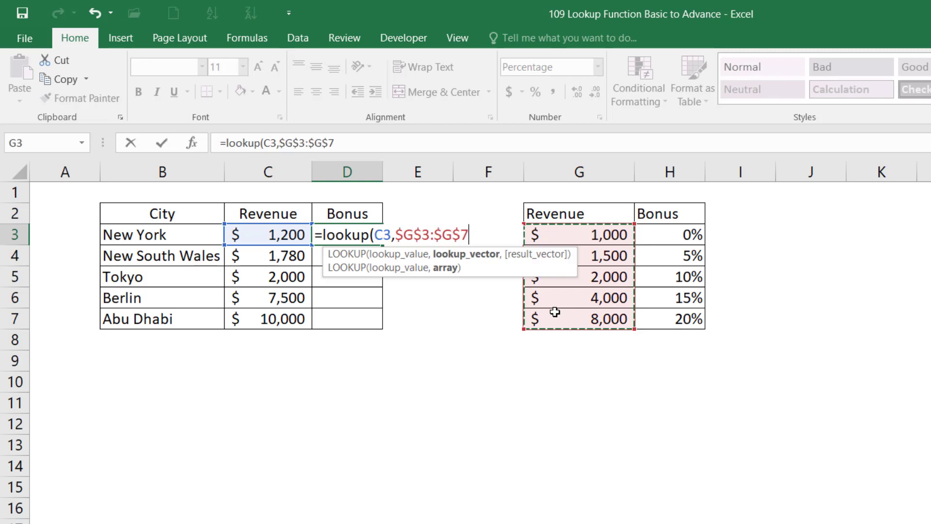
type(",")
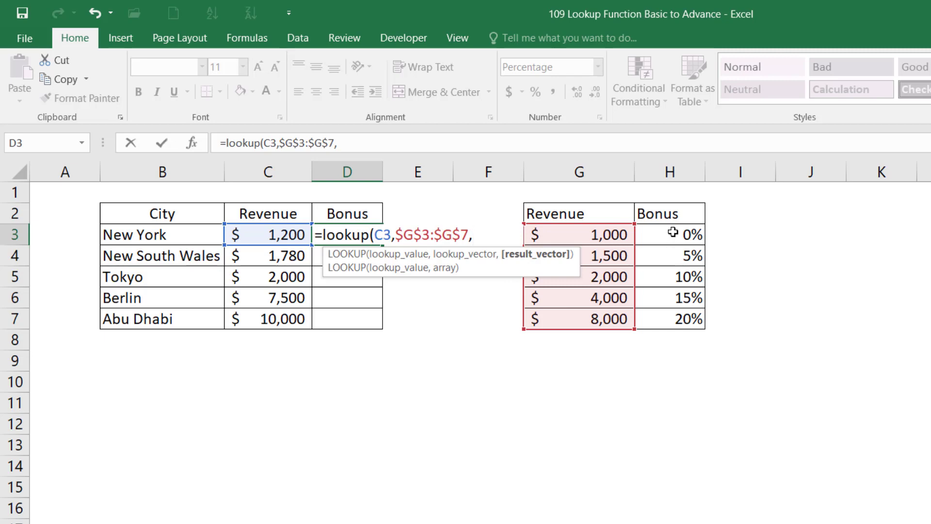
left_click_drag(673, 232, 661, 313)
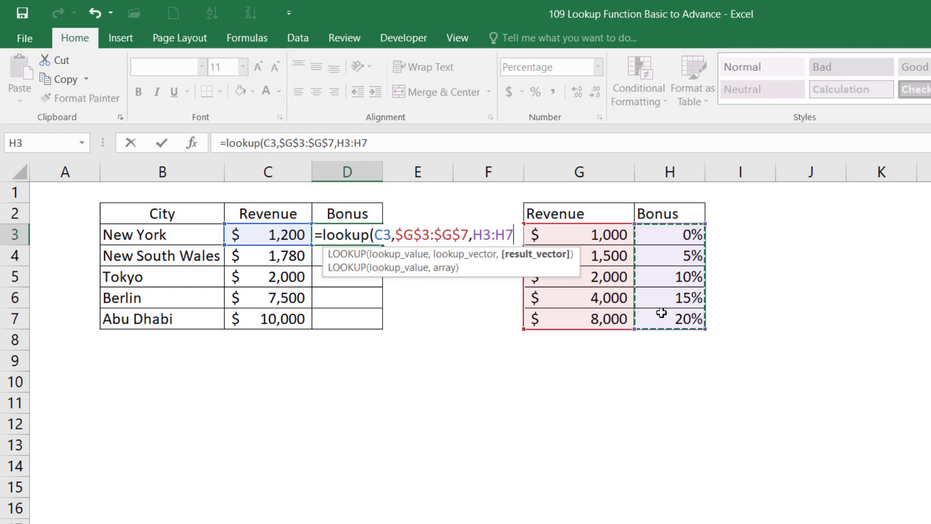
key("F4")
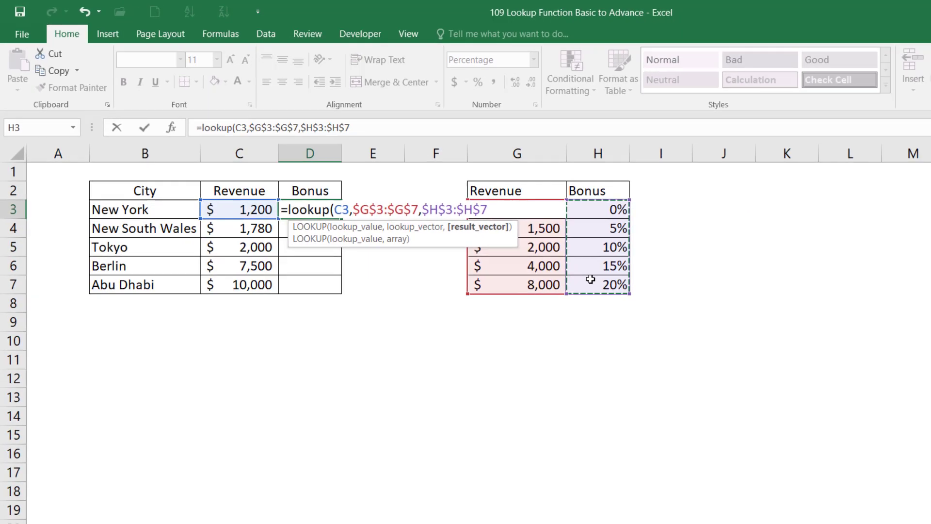
key("Return")
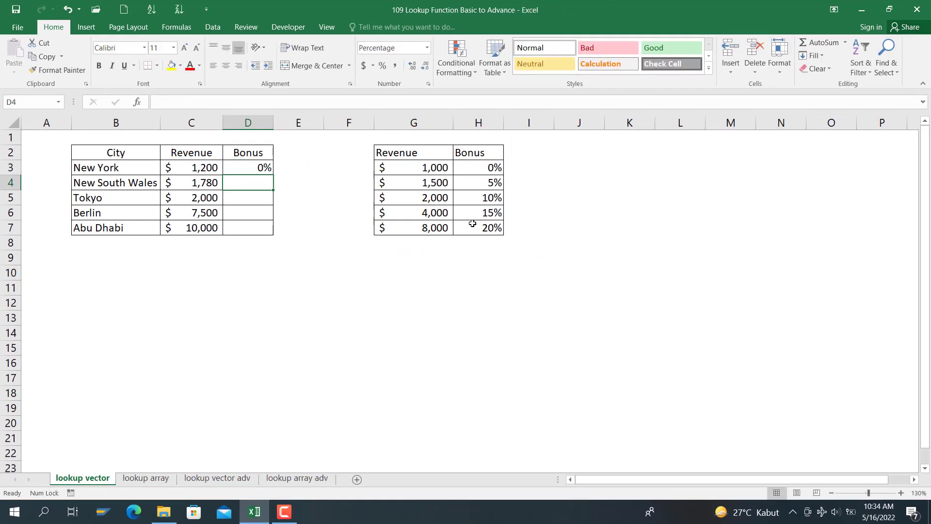
Step: Fill D3's bonus formula down to D7 and check the results: 0%, 5%, 10%, 15%, 20%
left_click(266, 170)
double_click(273, 175)
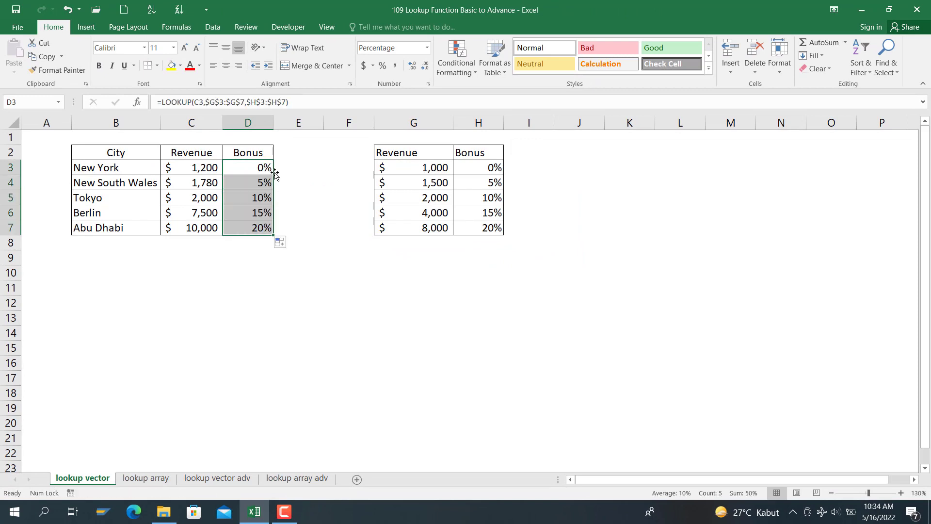
left_click(200, 168)
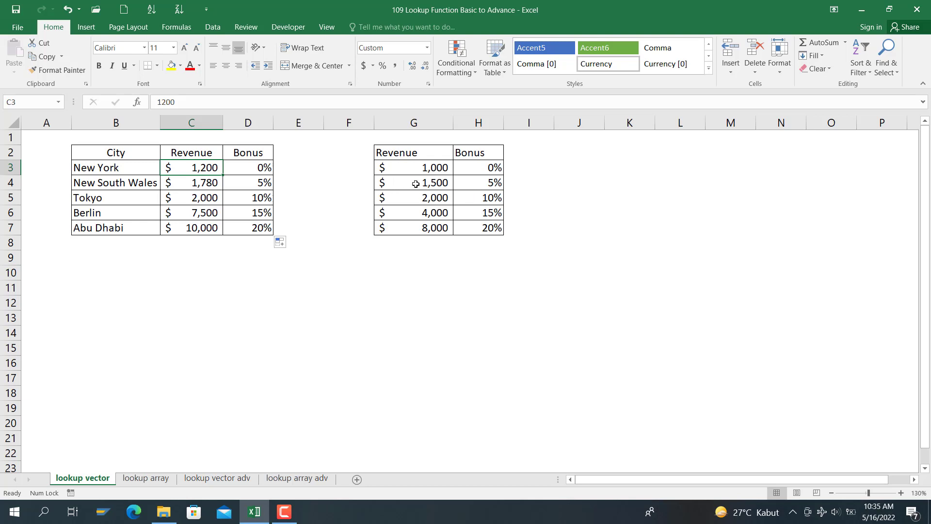
left_click(485, 182)
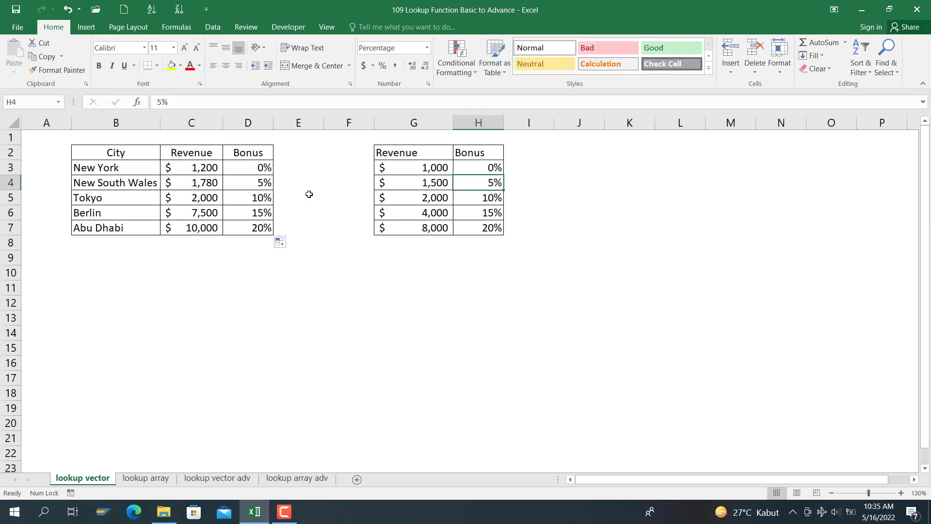
left_click(255, 181)
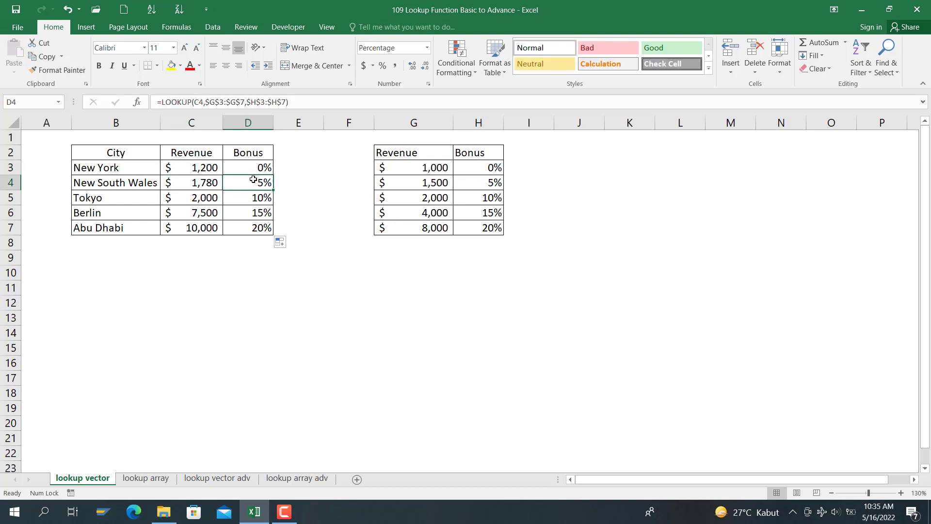
Step: On the lookup array sheet, enter =LOOKUP(G3,$B$3:$D$7) in H3, returning 101-500
left_click(141, 477)
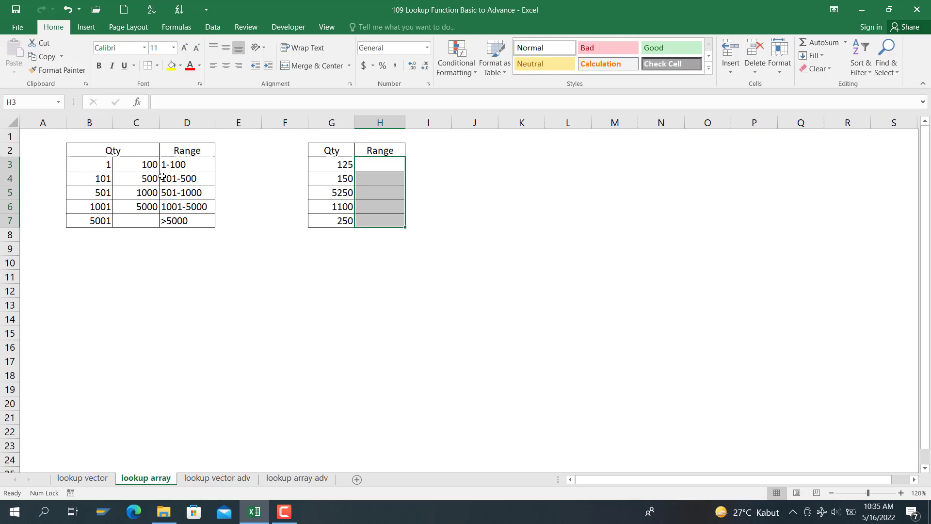
left_click(374, 163)
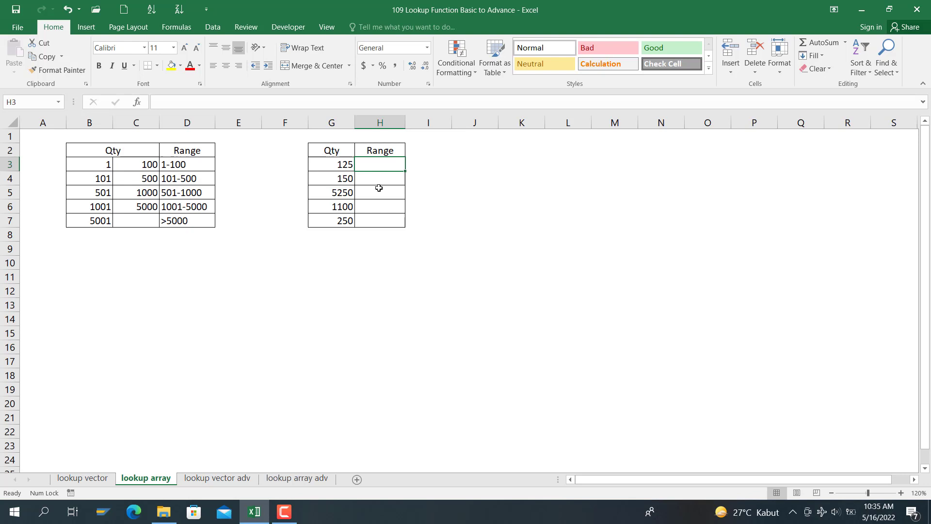
type("=")
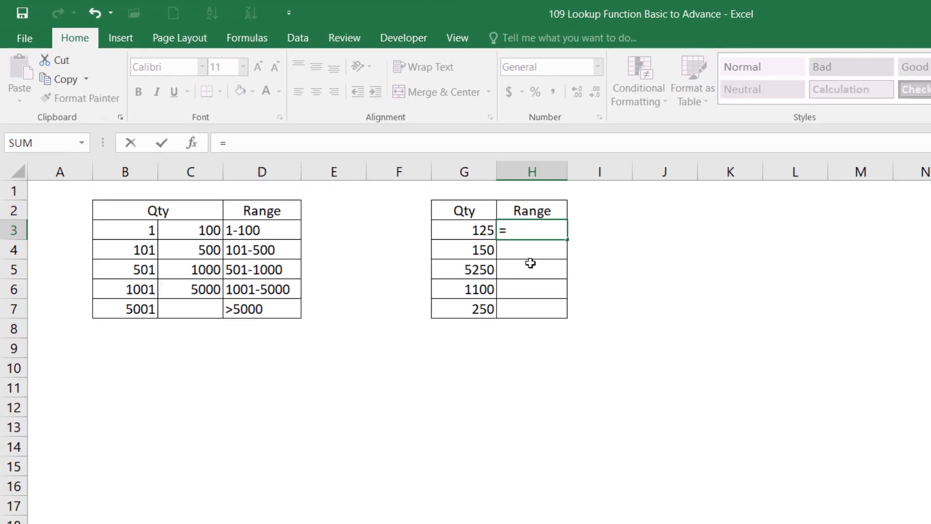
type("lookup(")
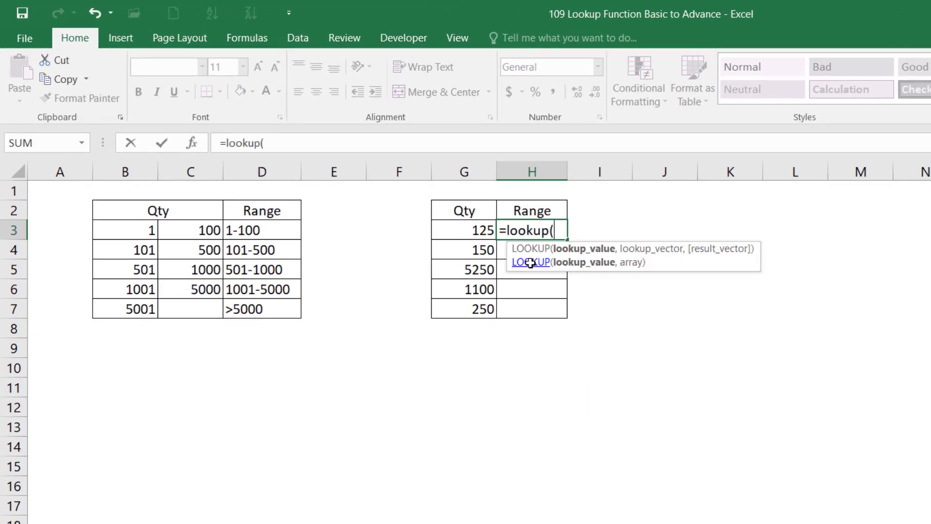
left_click(483, 229)
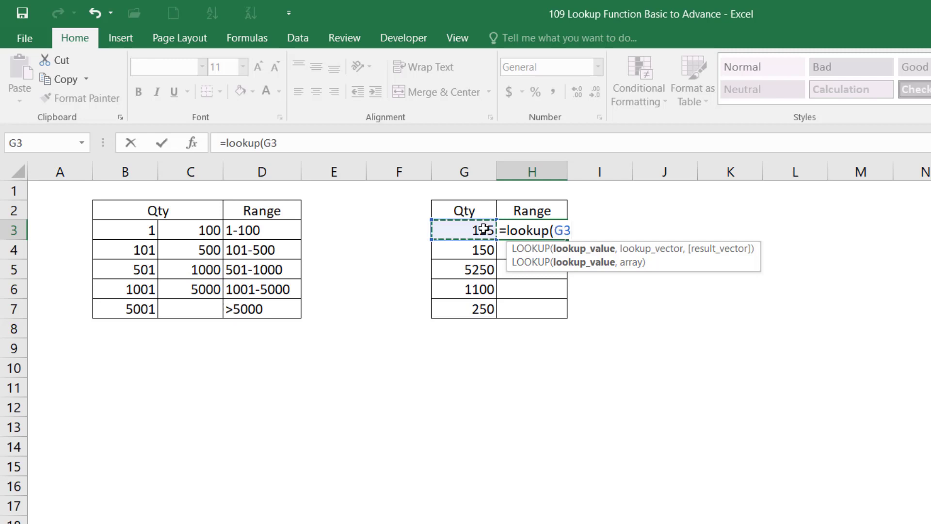
type(",")
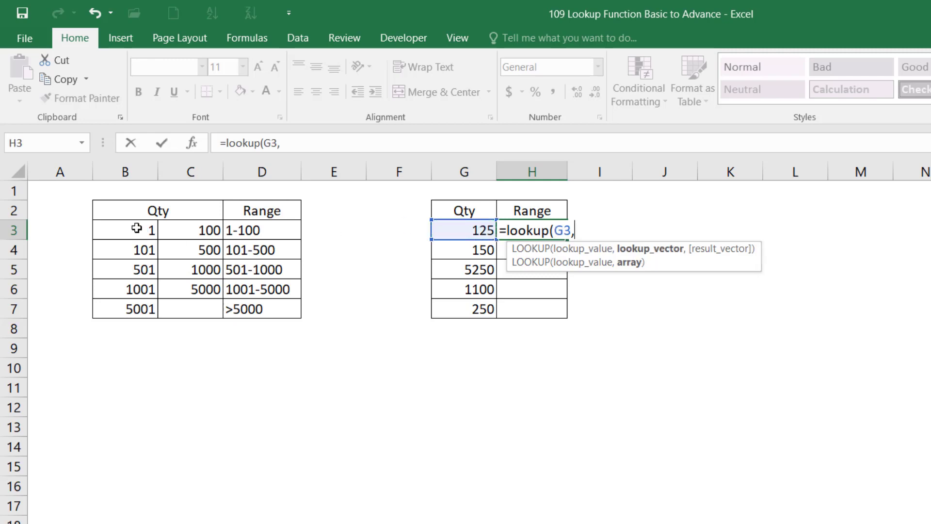
left_click_drag(135, 228, 232, 313)
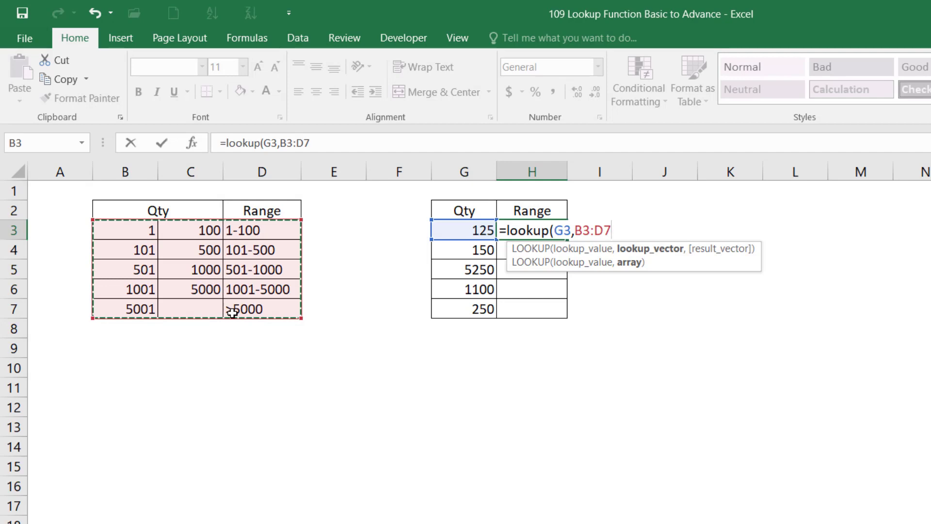
key("F4")
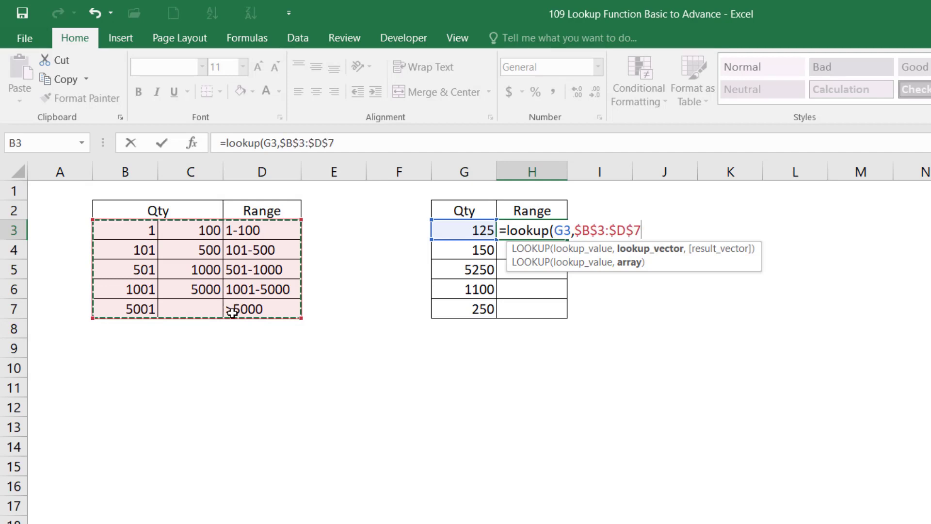
type(")")
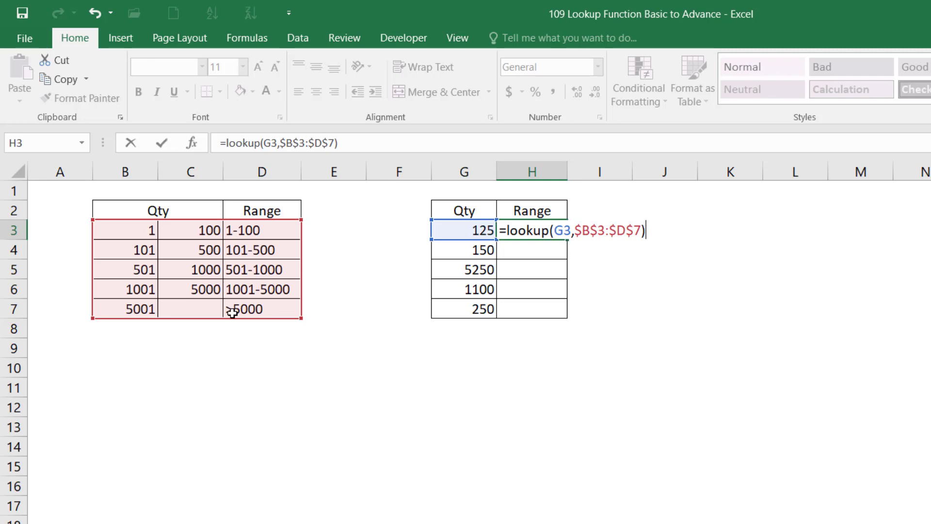
key("ctrl+Return")
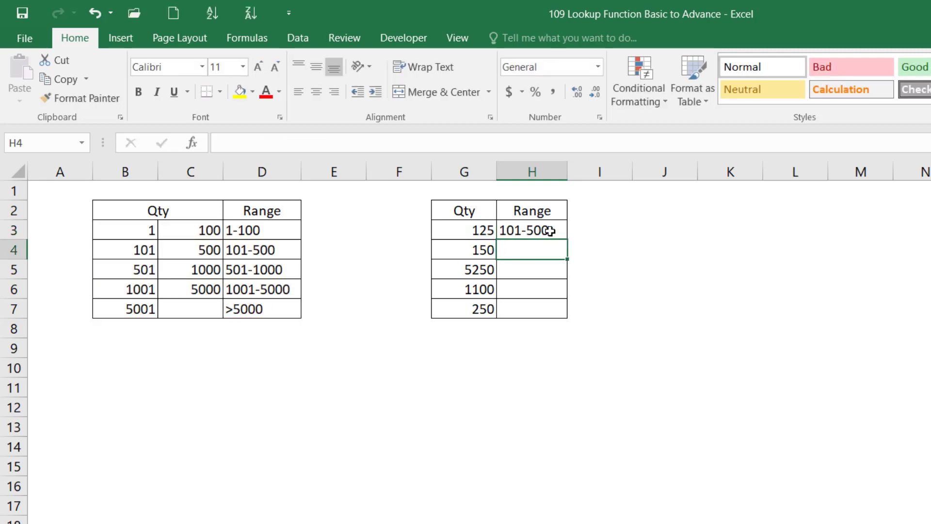
Step: Fill H3's formula down to H7, giving 101-500, 101-500, >5000, 1001-5000 and 101-500
double_click(571, 239)
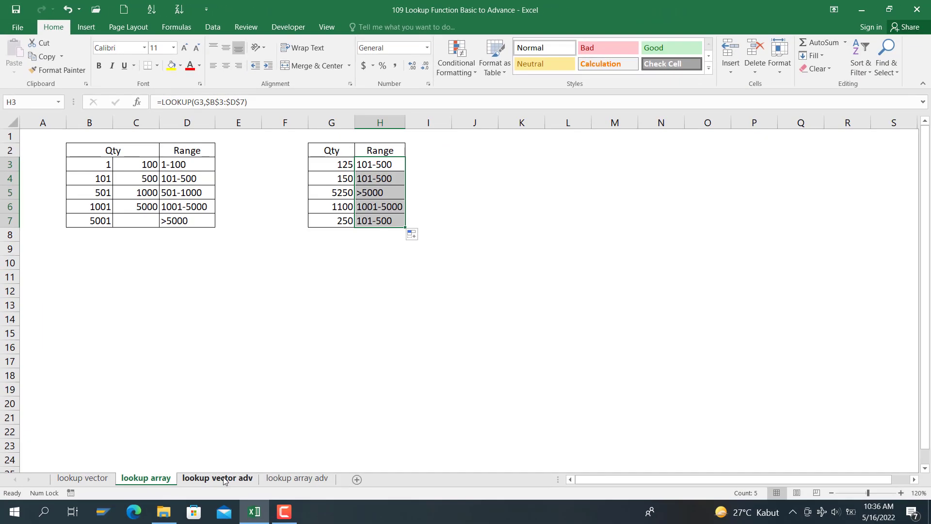
Step: Go to the lookup vector adv sheet and select Immediate Parent cell C3
left_click(218, 478)
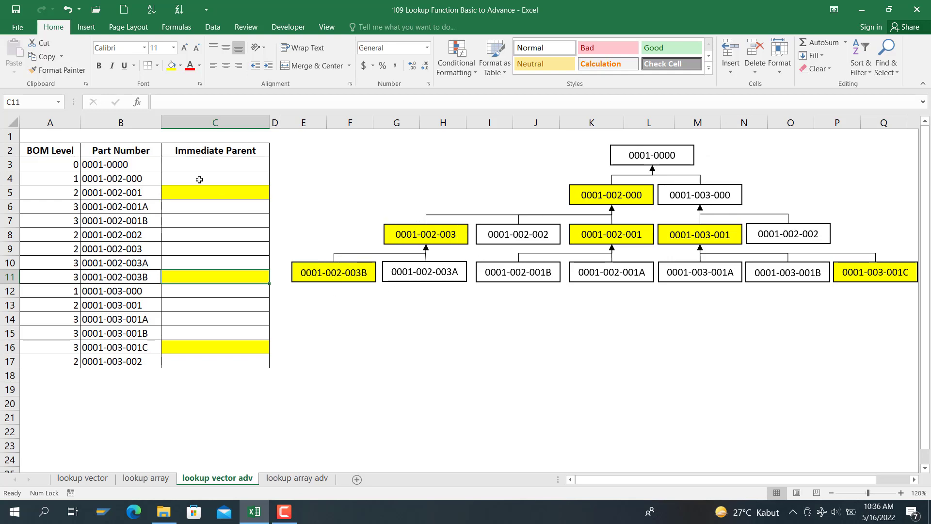
left_click(200, 162)
Step: Start a =LOOKUP(A3-1,... formula in C3 and dismiss the formula error warning
type("=l")
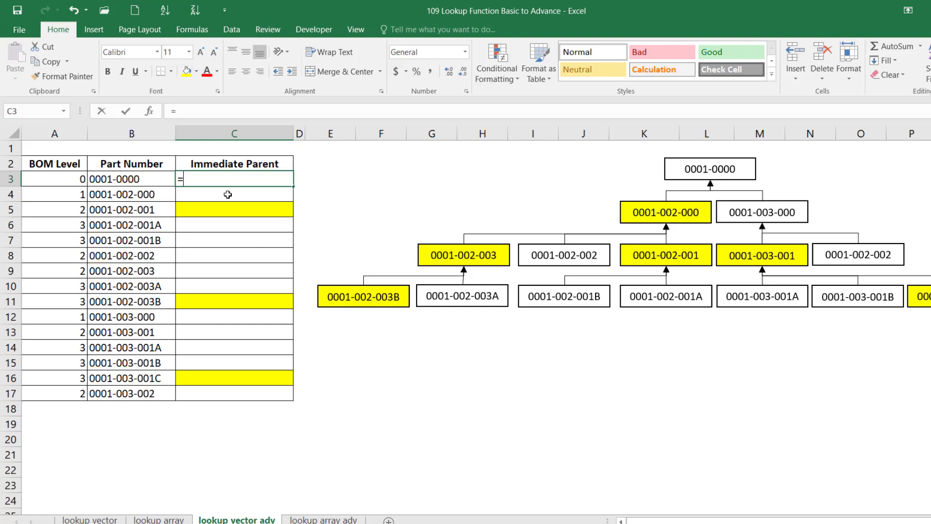
type("ookuP(")
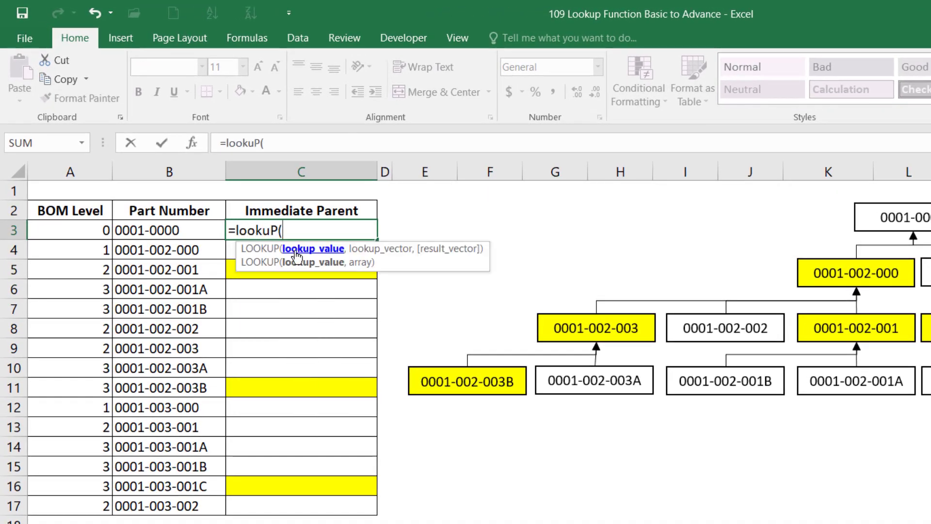
left_click(88, 227)
type("-")
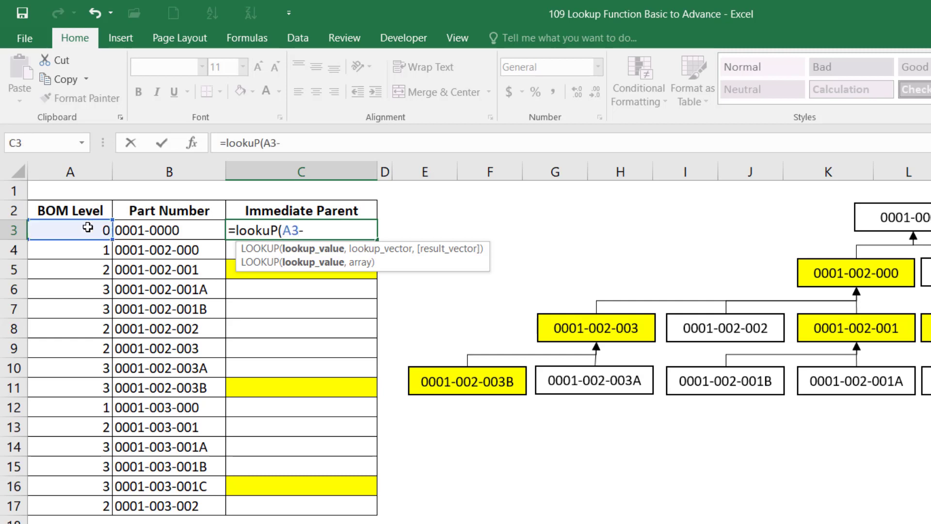
type("1,")
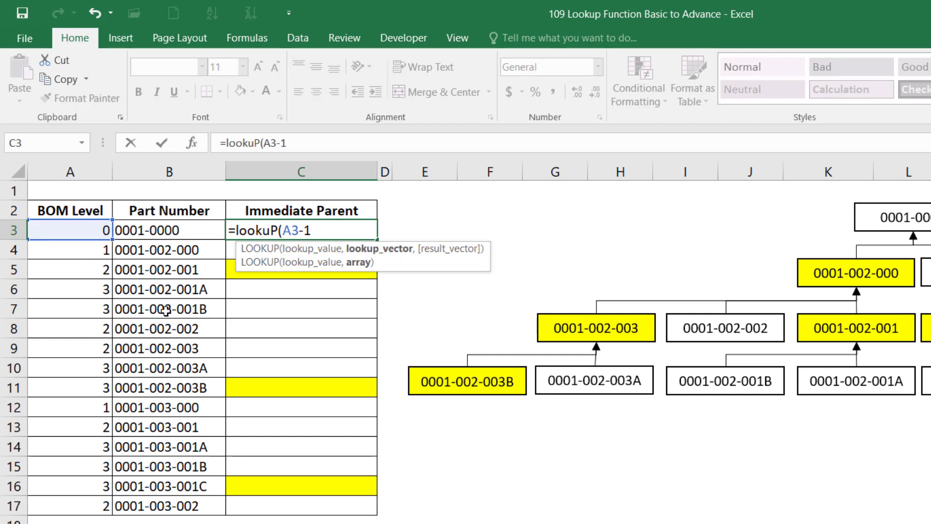
left_click(83, 229)
type(";")
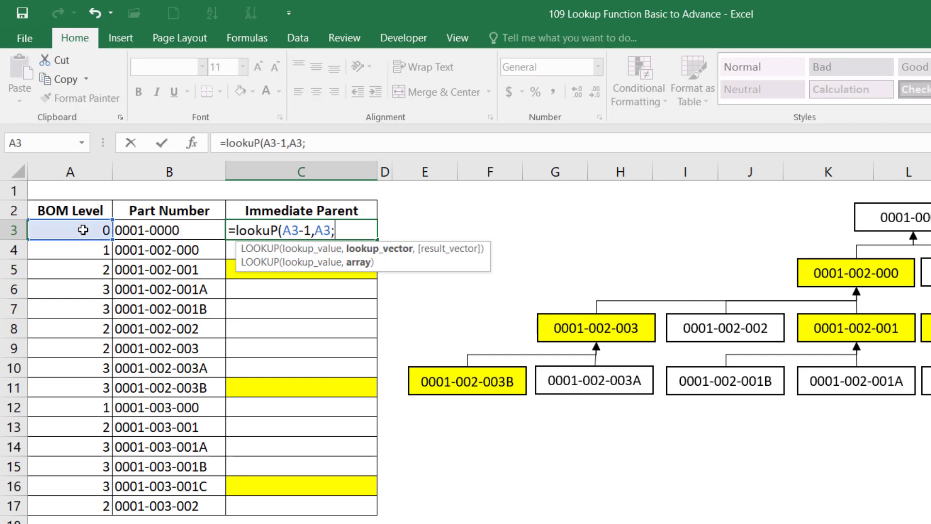
key("Return")
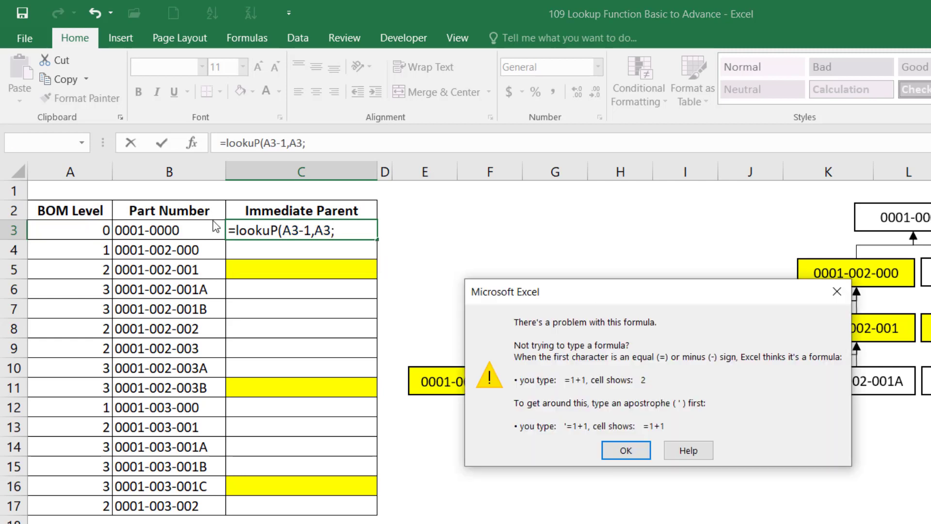
left_click(626, 453)
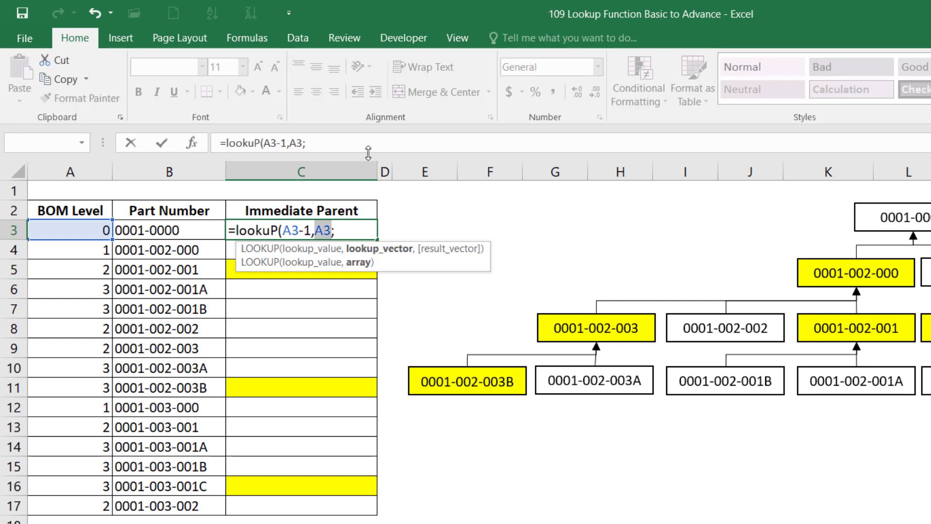
Step: Correct the formula's arguments to =LOOKUP(A3-1,A3:A3,B3:B3)
key("BackSpace")
key("BackSpace")
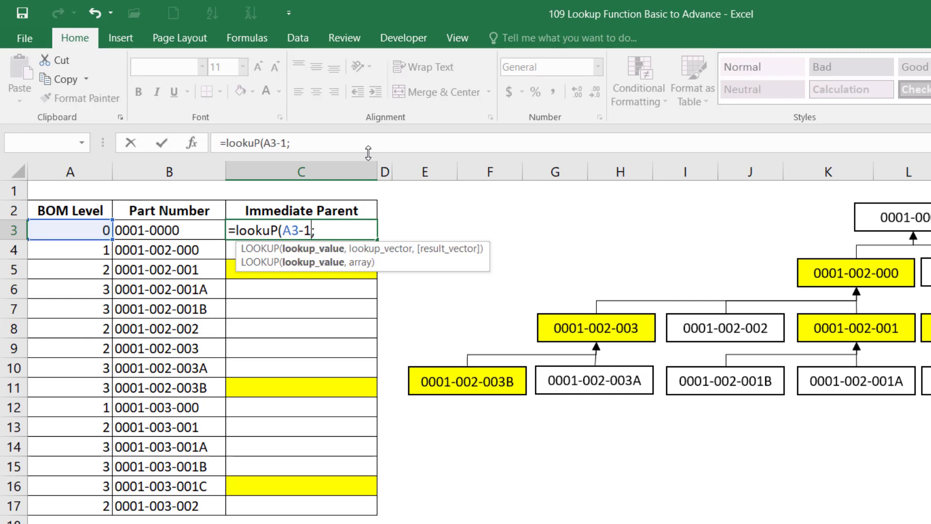
left_click(351, 141)
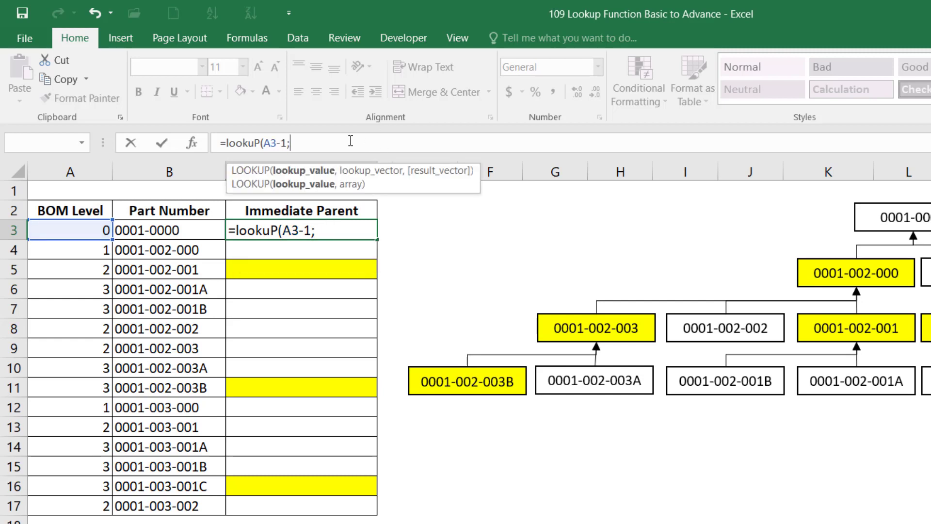
type(",")
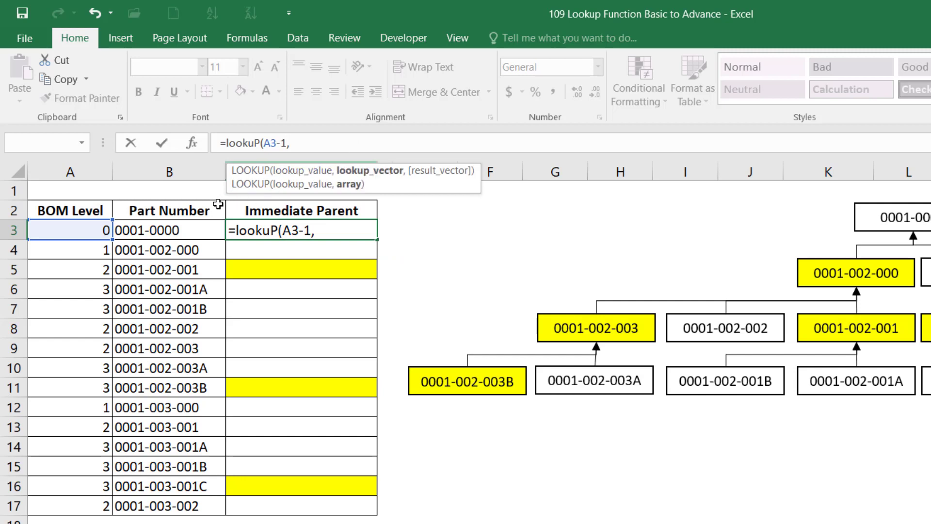
left_click(88, 231)
type(";")
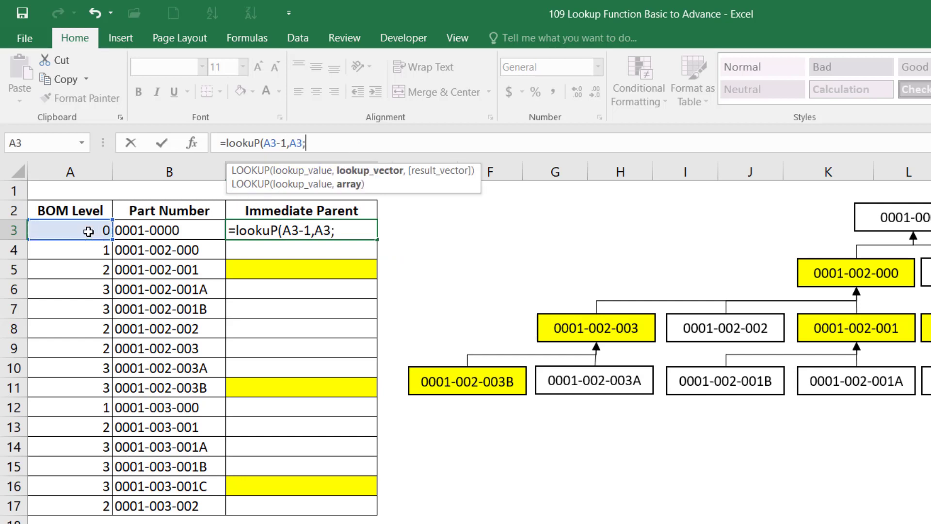
key("BackSpace")
type(":A4")
key("BackSpace")
type("3")
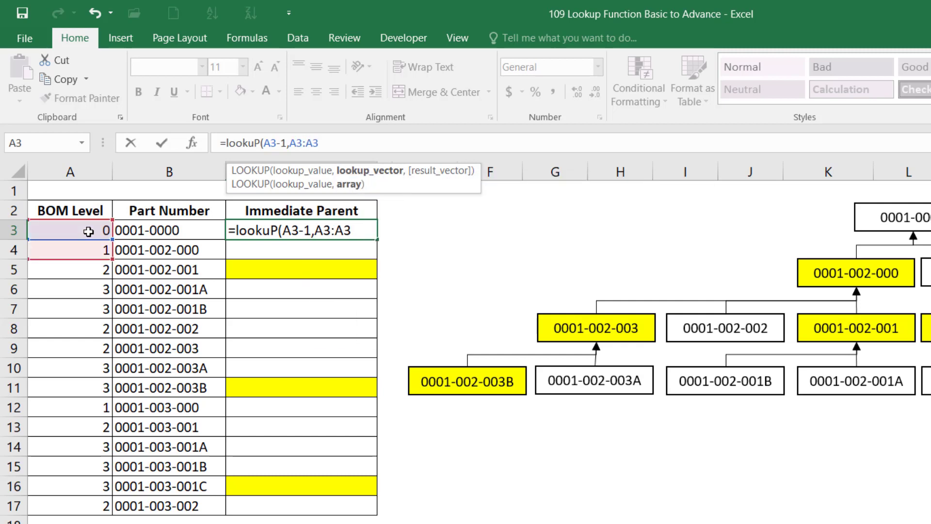
type(",")
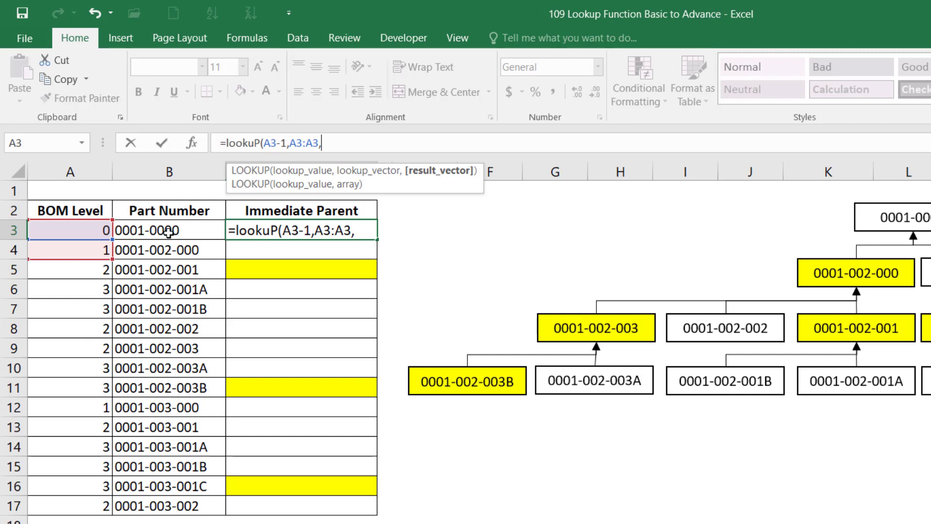
left_click(168, 232)
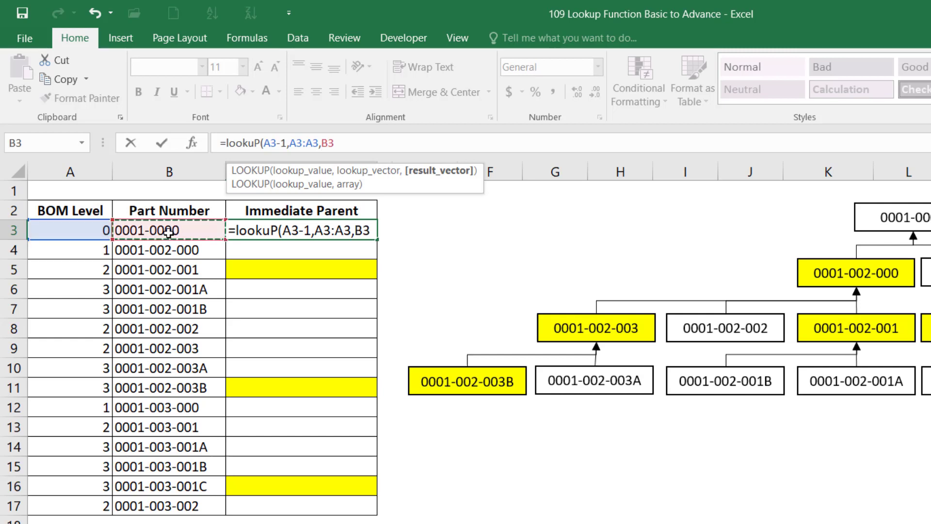
type(":")
left_click(168, 233)
type(")")
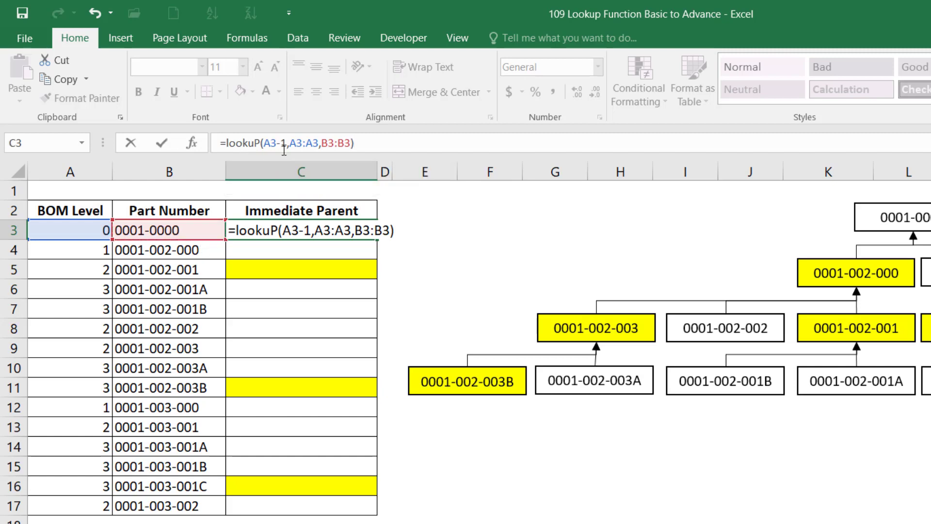
Step: Make the range starts absolute ($A$3, $B$3) and commit the formula, which shows #N/A
left_click(297, 141)
key("F4")
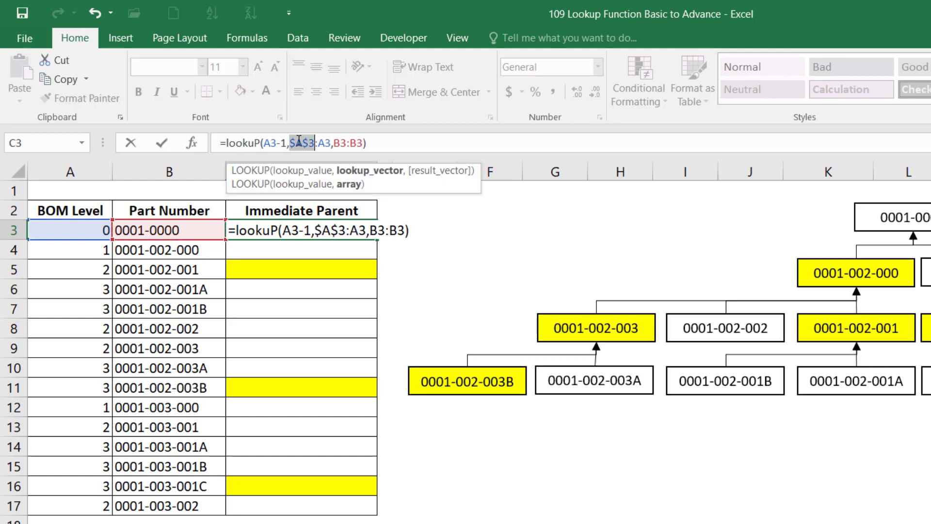
left_click(341, 143)
key("F4")
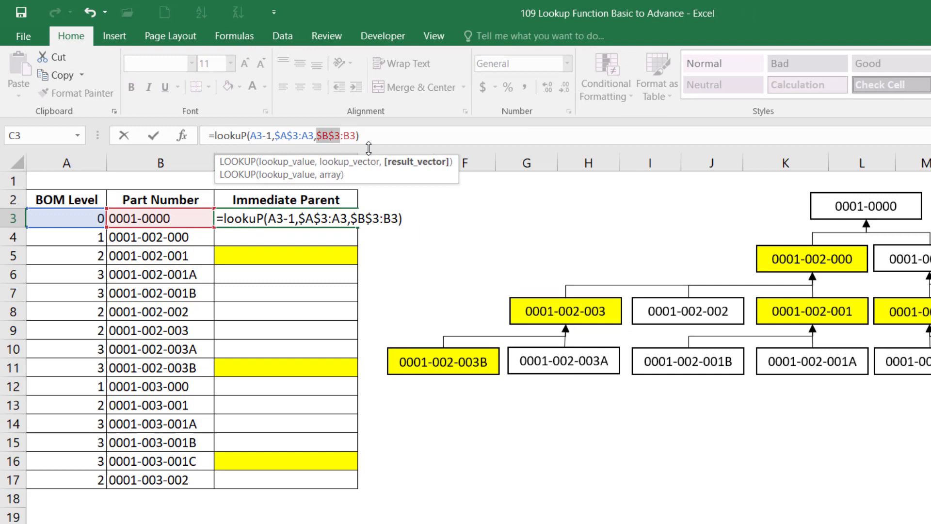
key("Return")
left_click(259, 165)
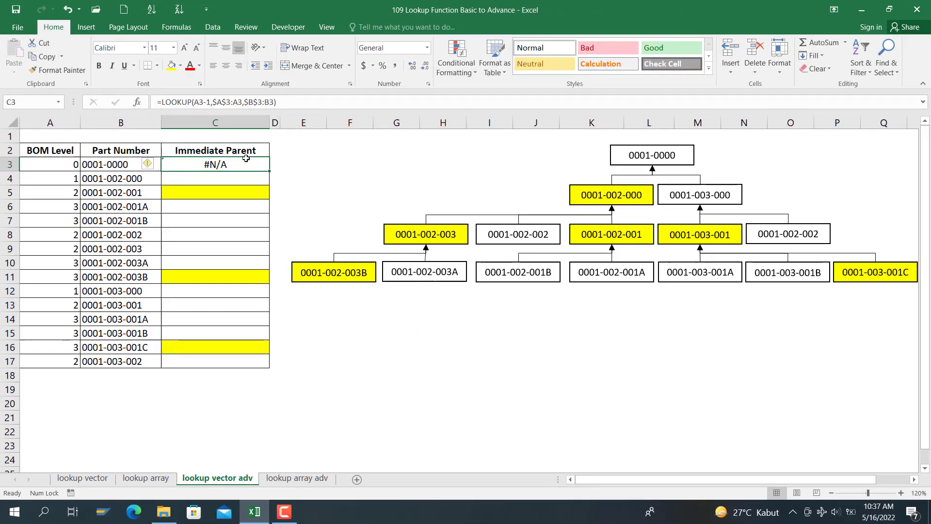
Step: Paste only C3's formula into C4:C17
key("ctrl+c")
left_click_drag(236, 173, 210, 361)
right_click(212, 362)
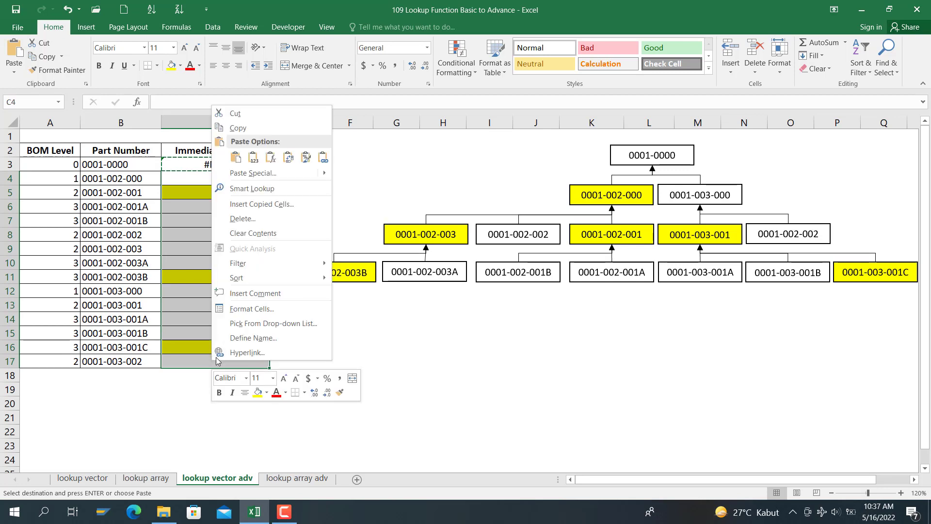
left_click(269, 158)
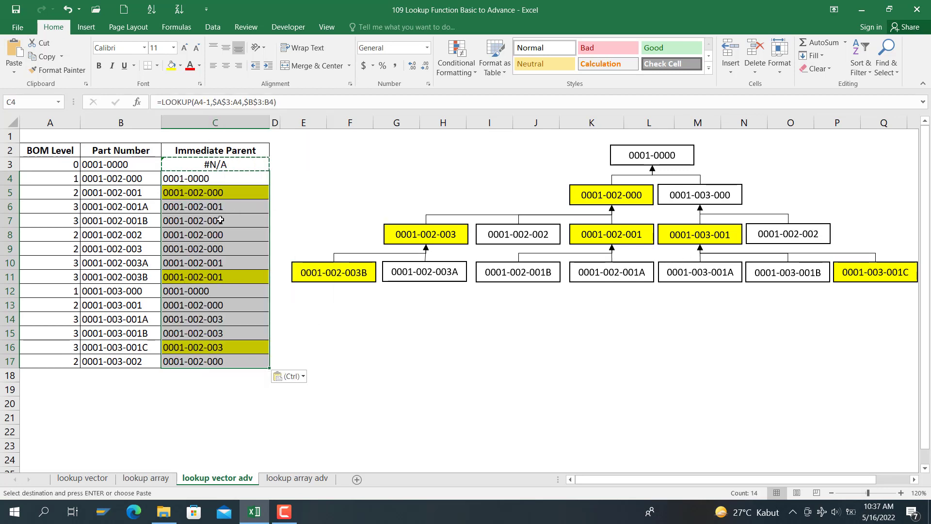
left_click(171, 270)
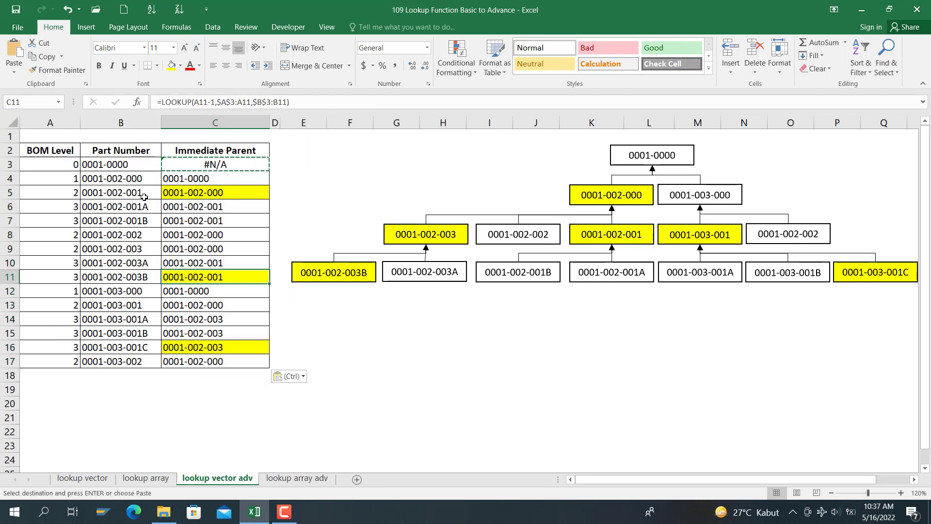
Step: Apply the pink Bad cell style to C11
left_click(123, 193)
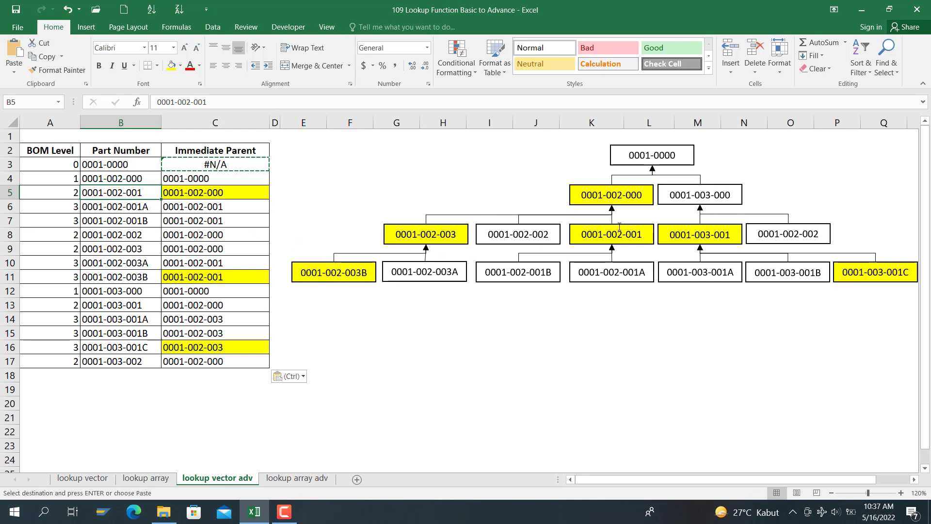
left_click(192, 277)
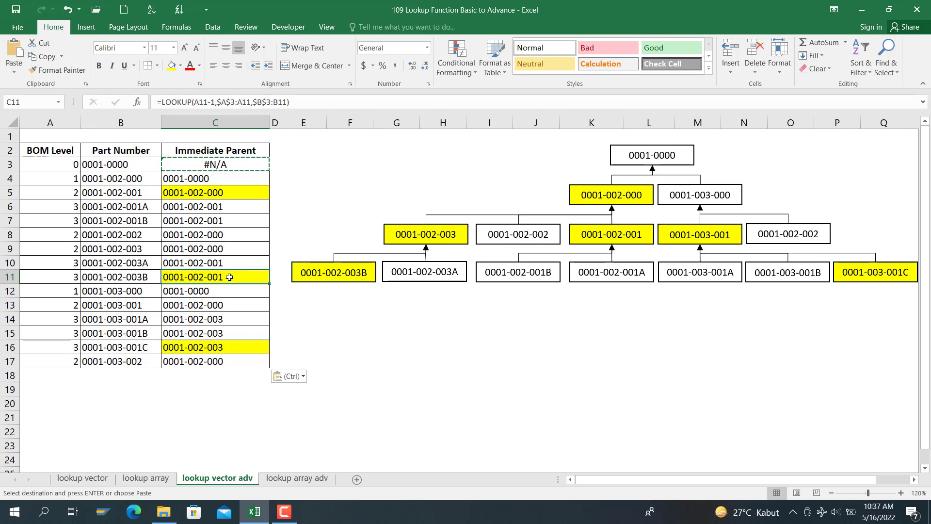
left_click(590, 51)
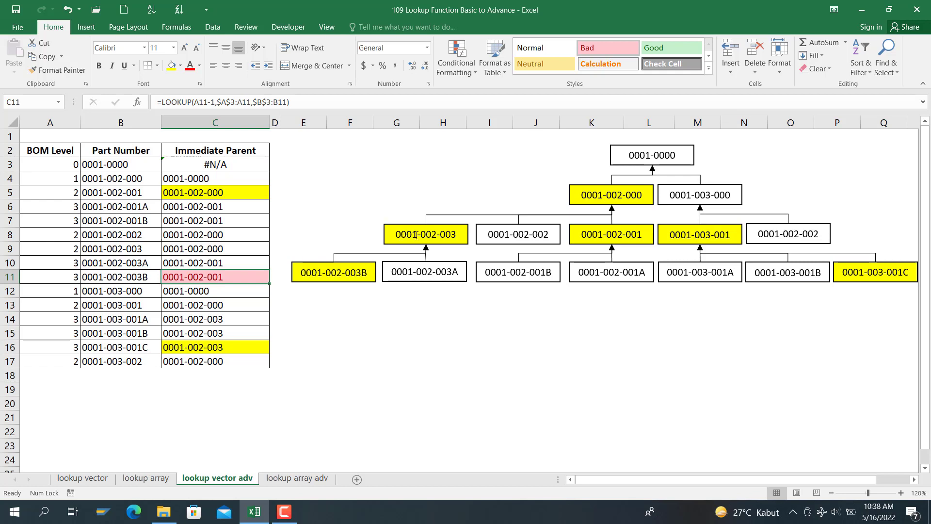
left_click(331, 265)
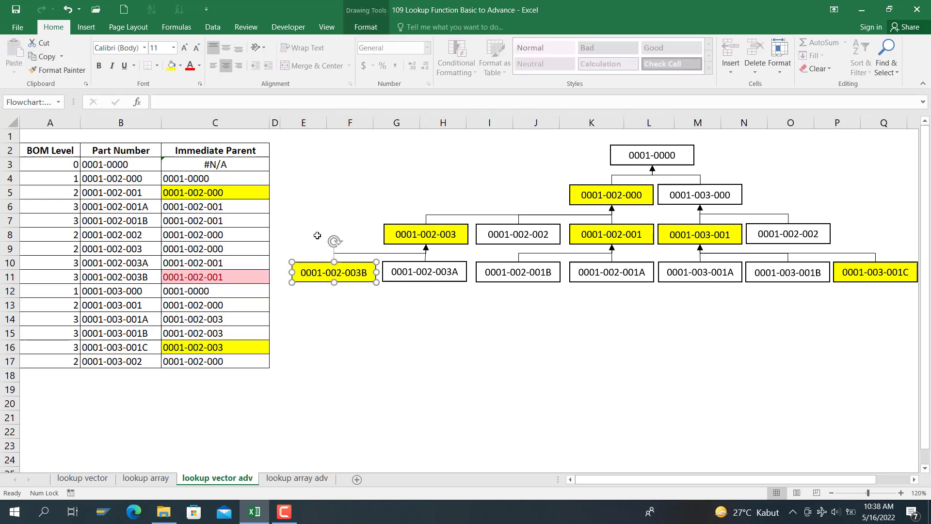
right_click(301, 265)
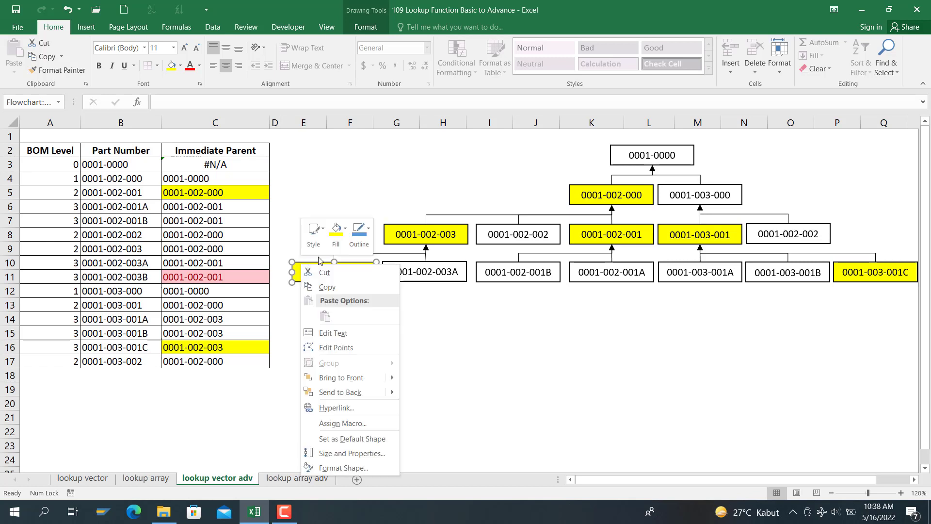
left_click(346, 231)
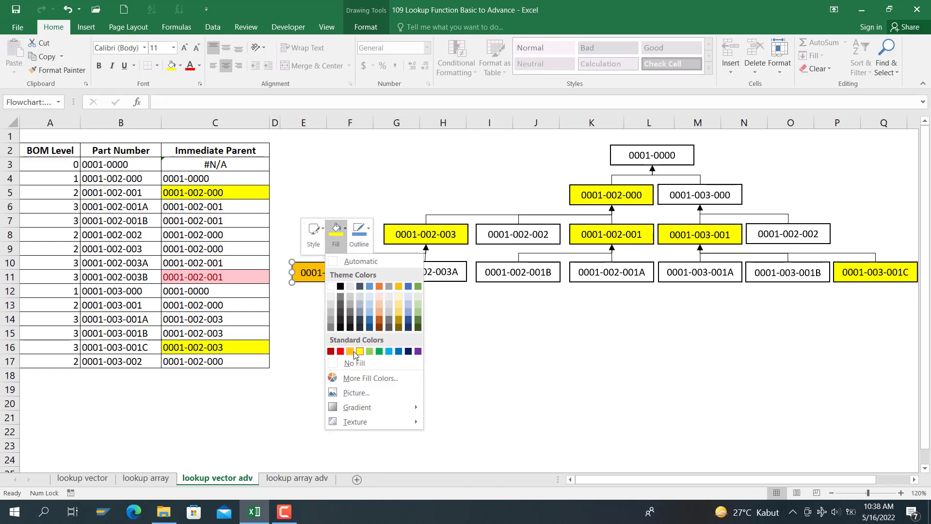
left_click(355, 378)
left_click(330, 280)
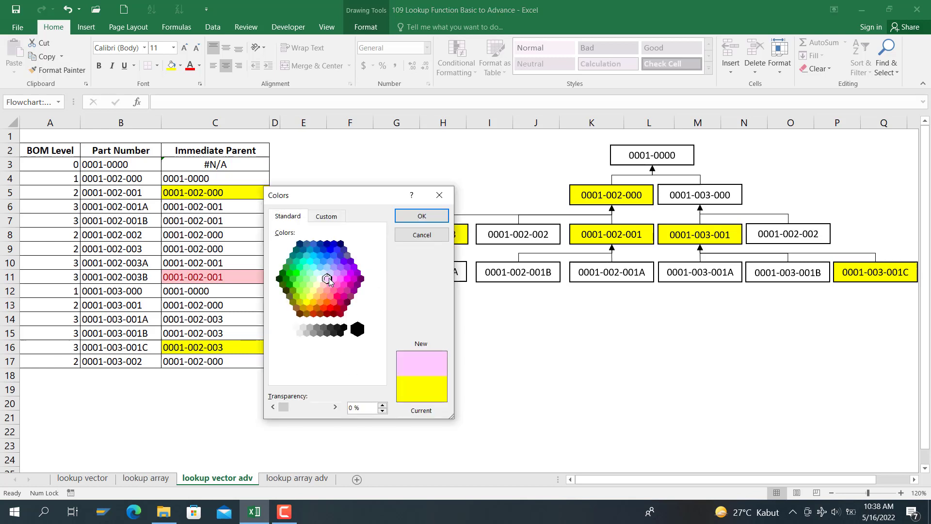
left_click(421, 215)
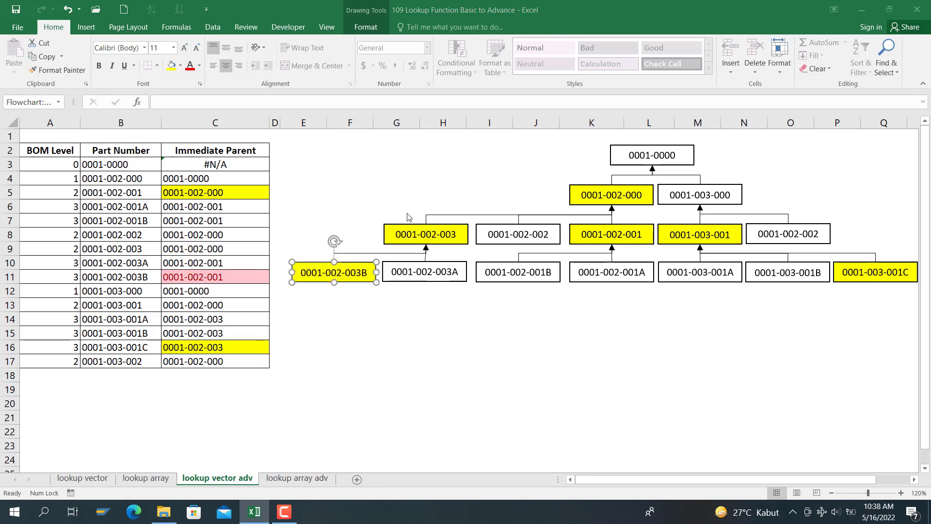
left_click(400, 239)
right_click(394, 240)
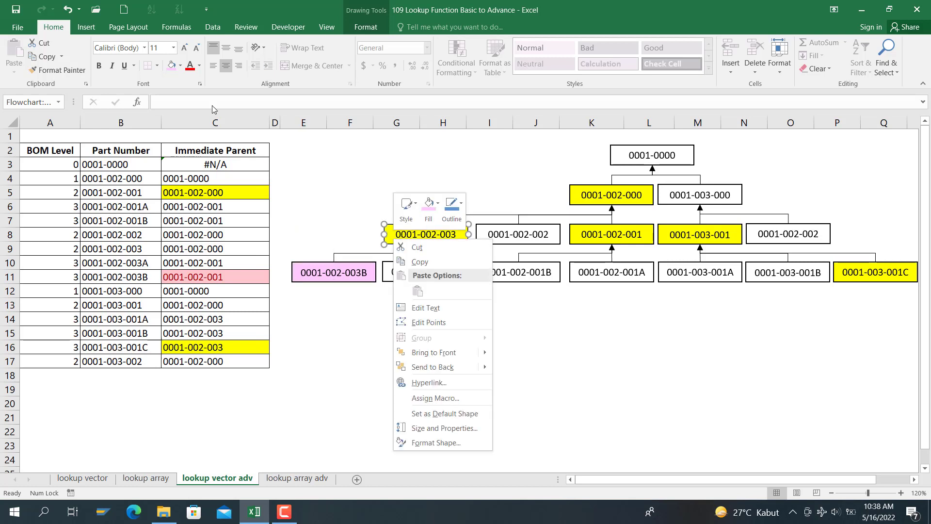
left_click(173, 71)
left_click(365, 416)
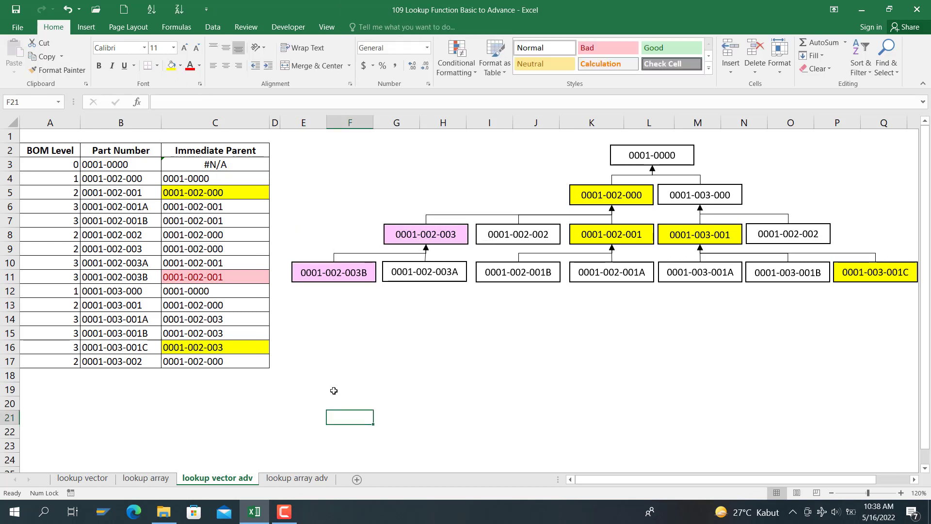
left_click(245, 347)
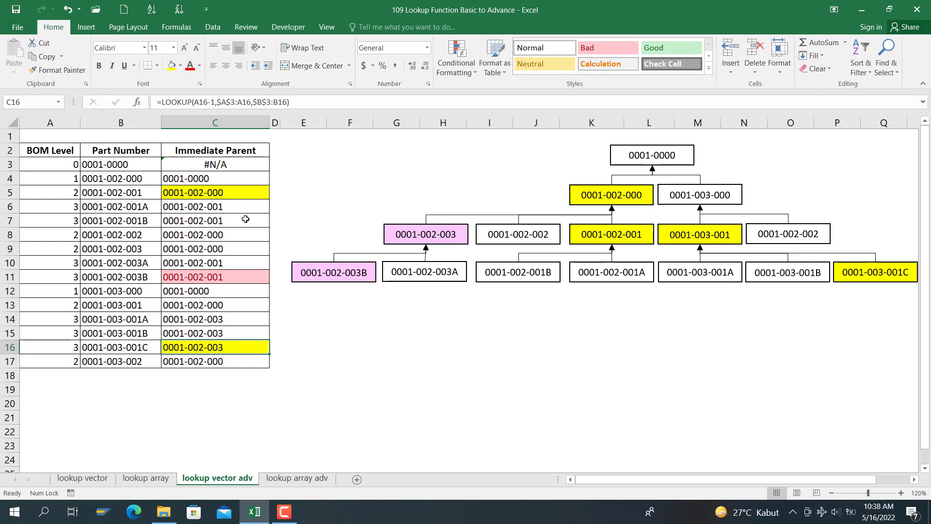
Step: Replace C3's old arguments so the formula begins =LOOKUP(2,1/(A3-1=A3:A3)
left_click(239, 165)
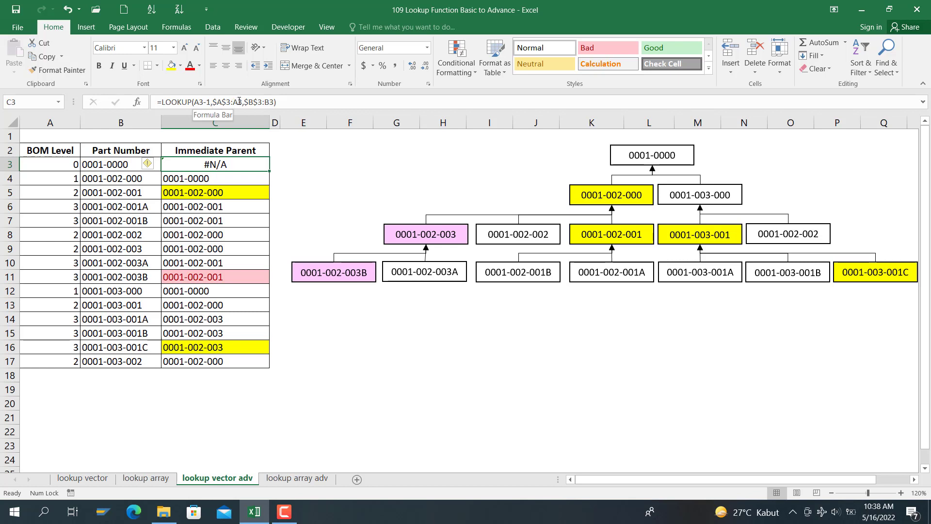
left_click(197, 103)
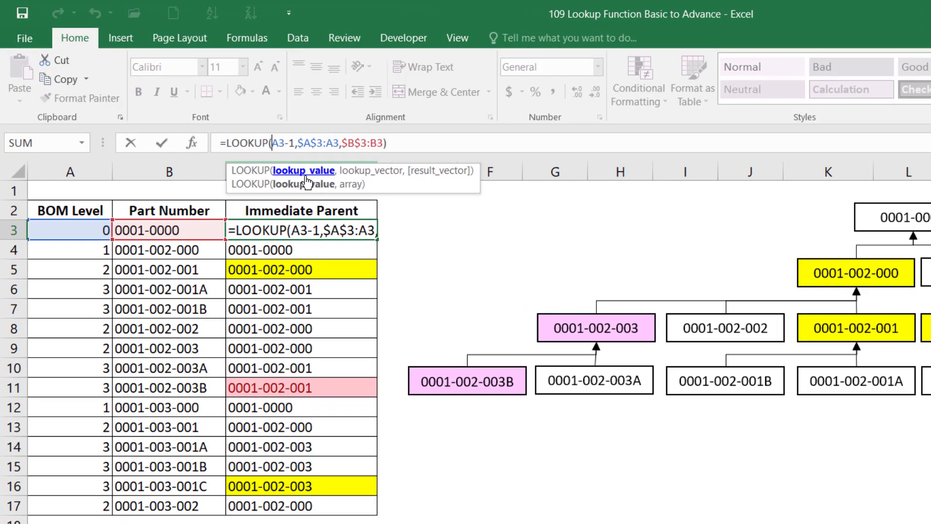
type("2,")
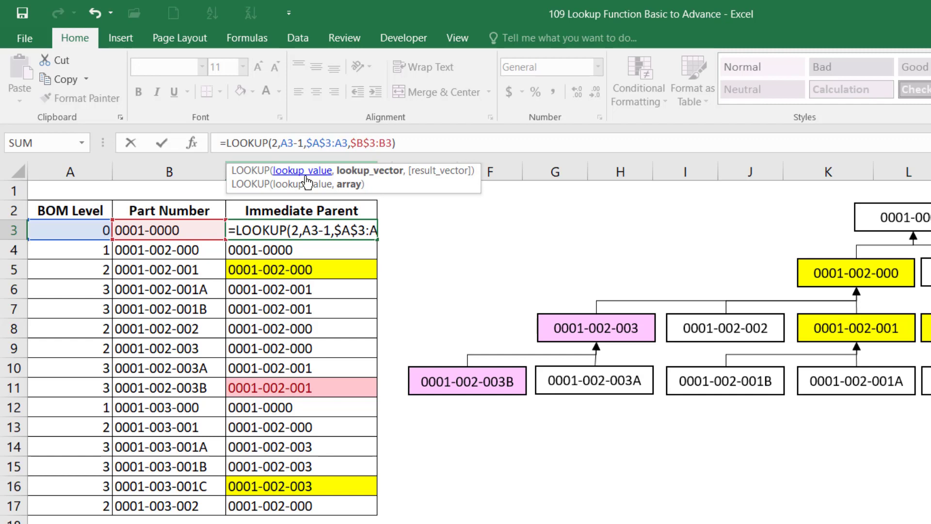
key("Delete")
key("Delete")
key("Delete")
key("Delete")
key("Delete")
key("Delete")
key("Delete")
key("Delete")
key("Delete")
key("Delete")
key("Delete")
key("Delete")
key("Delete")
key("Delete")
key("Delete")
key("Delete")
key("Delete")
key("Delete")
key("Delete")
key("Delete")
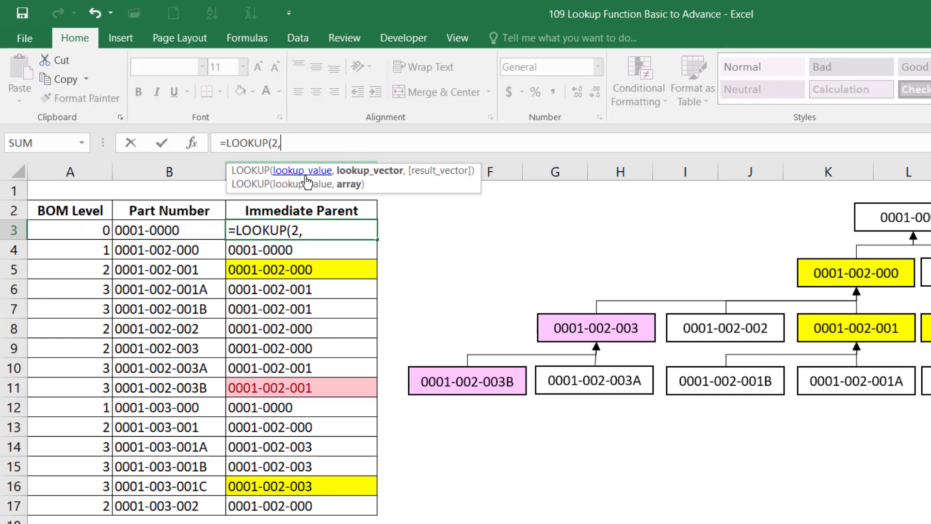
type("1/")
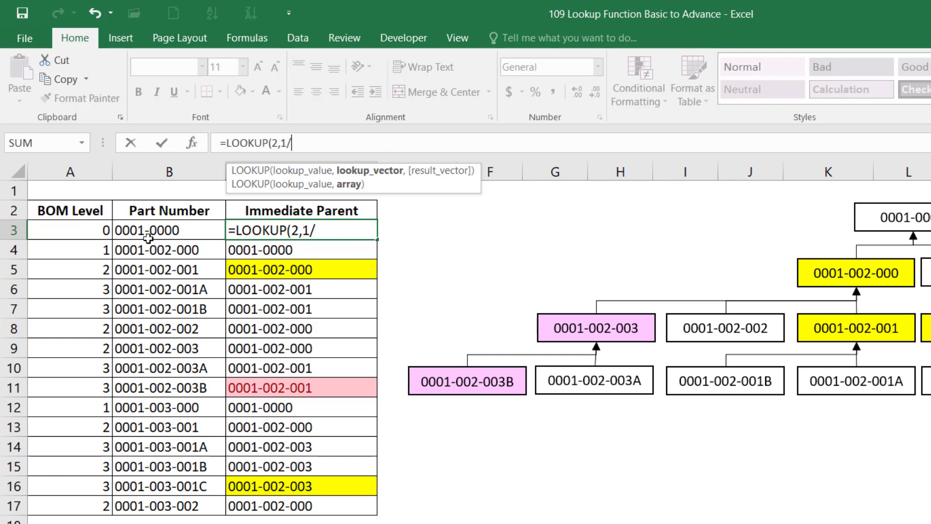
left_click(60, 230)
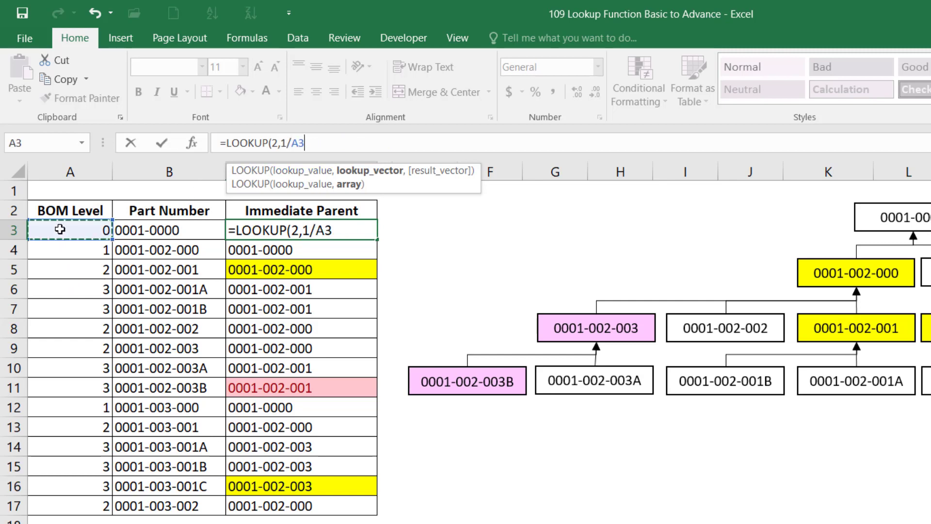
key("BackSpace")
key("BackSpace")
type("(")
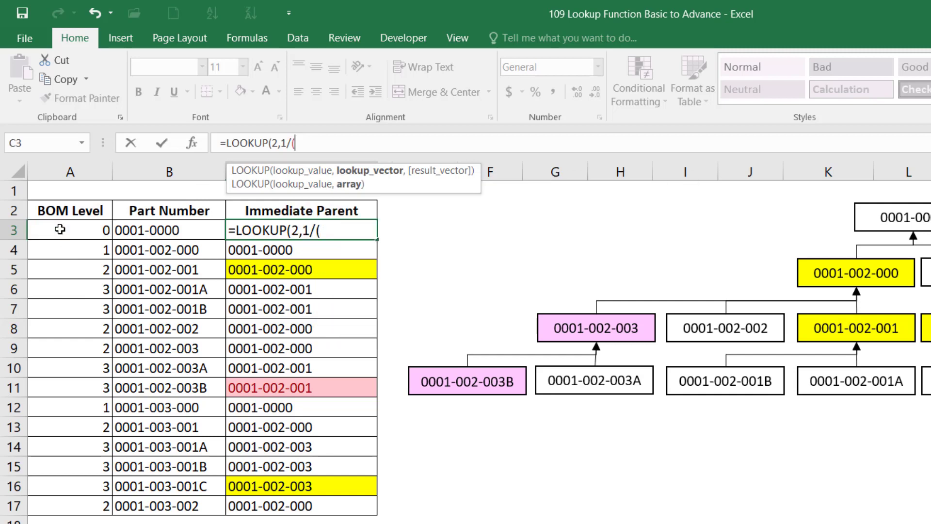
left_click(60, 229)
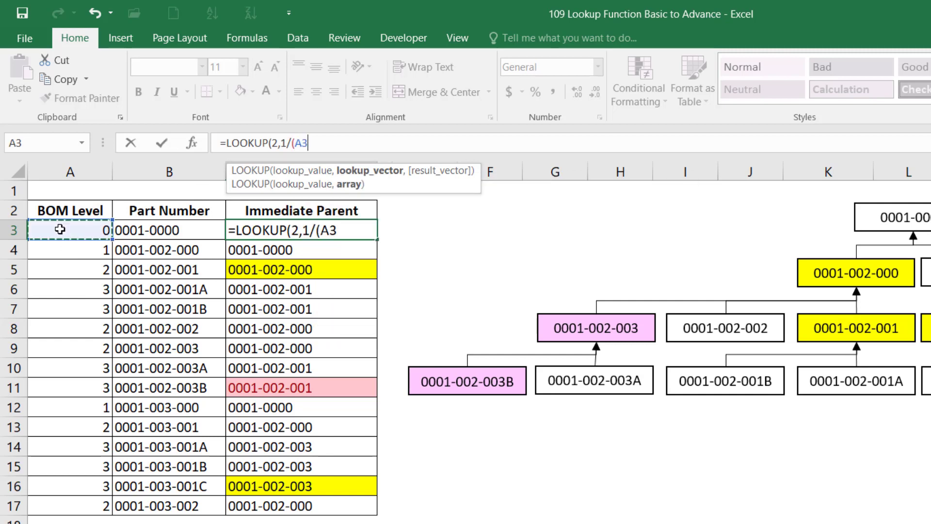
type("-1")
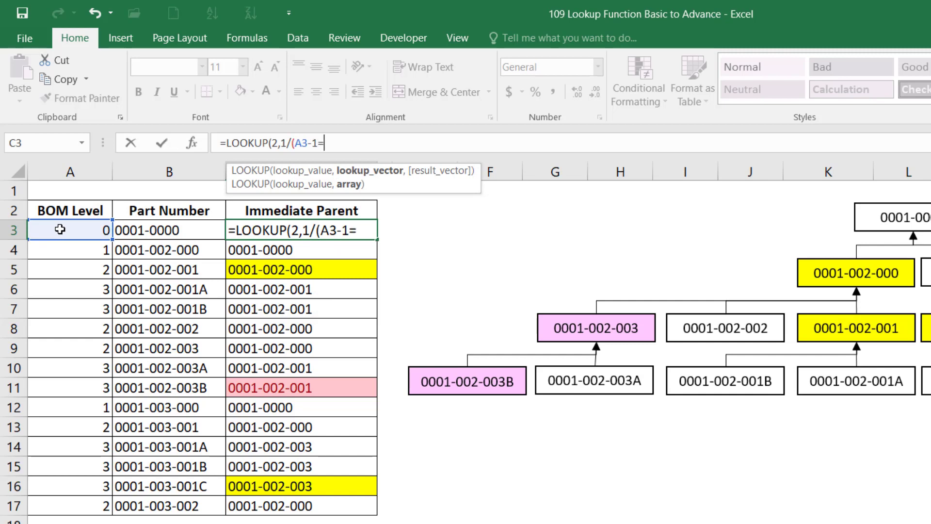
type("=")
left_click(59, 229)
type(":")
left_click(59, 229)
type(")")
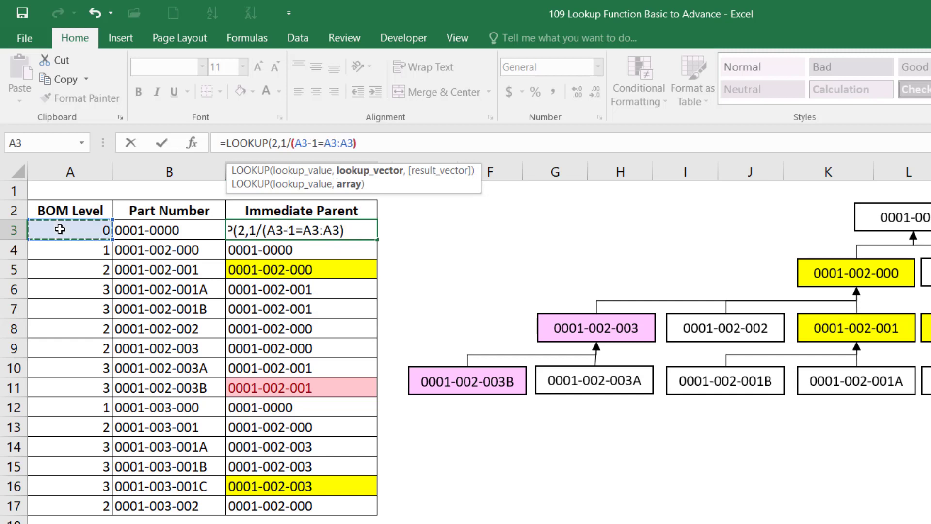
Step: Make the range start $A$3 and add B3:B3 as the result range
left_click(326, 143)
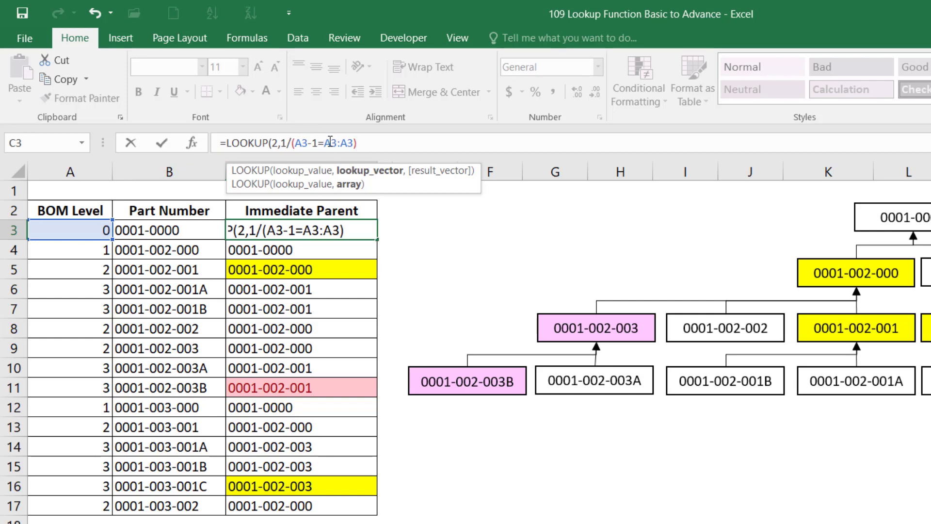
key("F4")
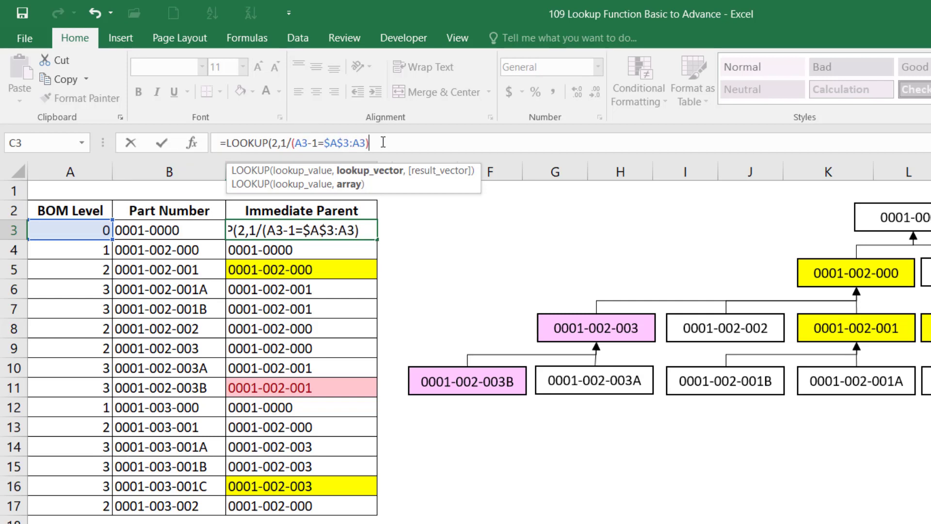
type(",")
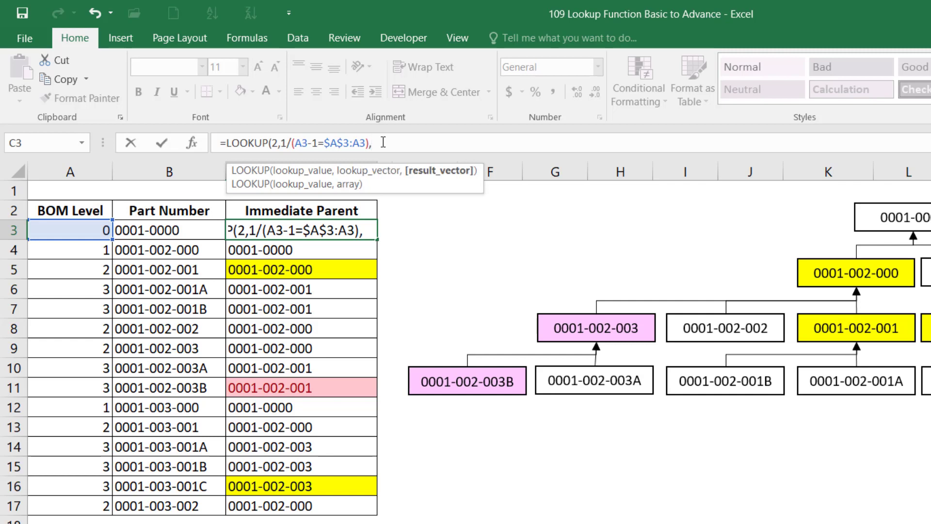
left_click(188, 230)
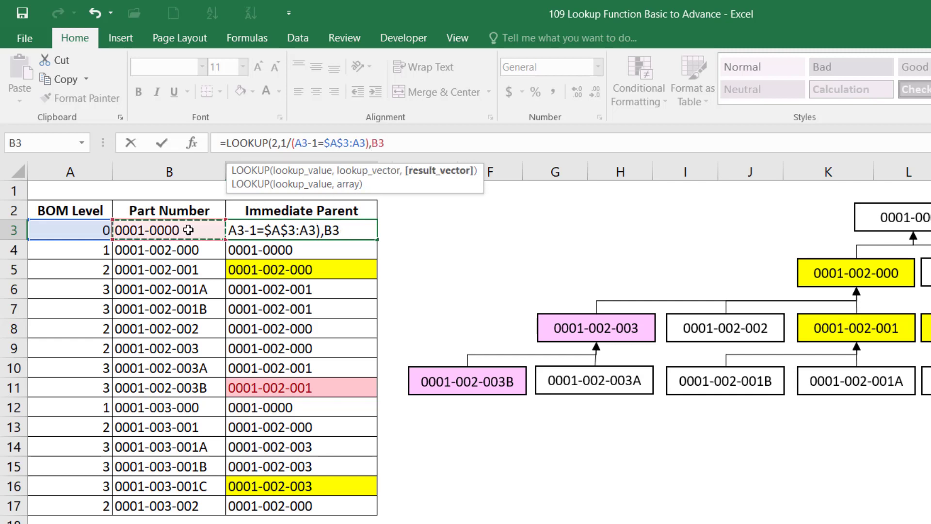
type(":B3)")
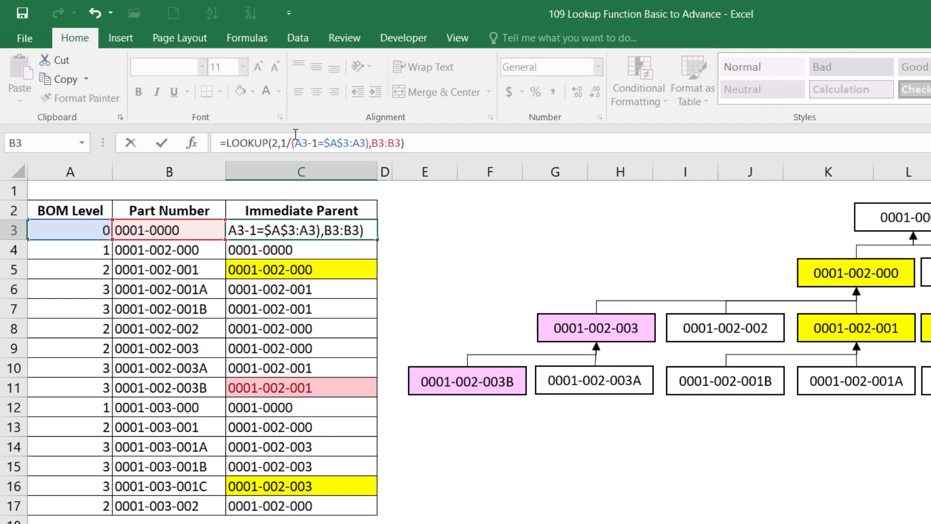
left_click(379, 144)
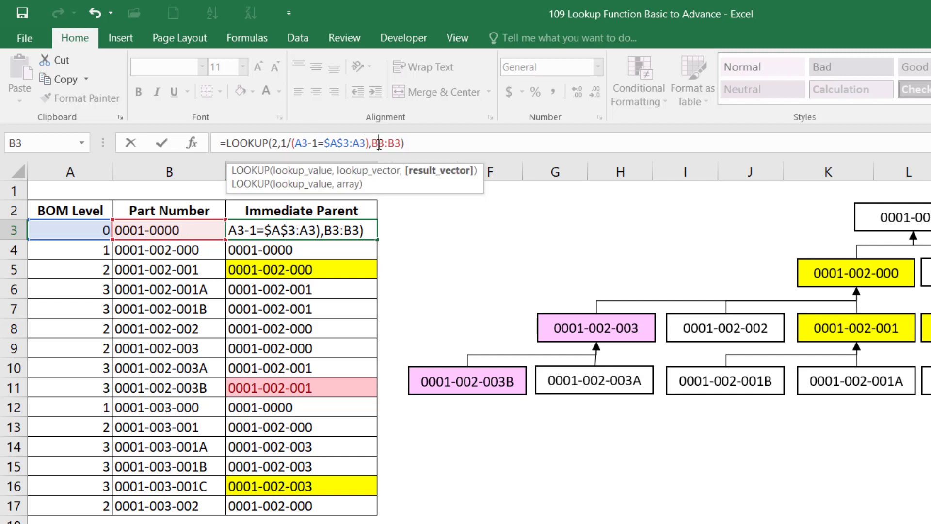
Step: Lock the result range start as $B$3 and commit C3's formula, showing #DIV/0!
key("F4")
key("Return")
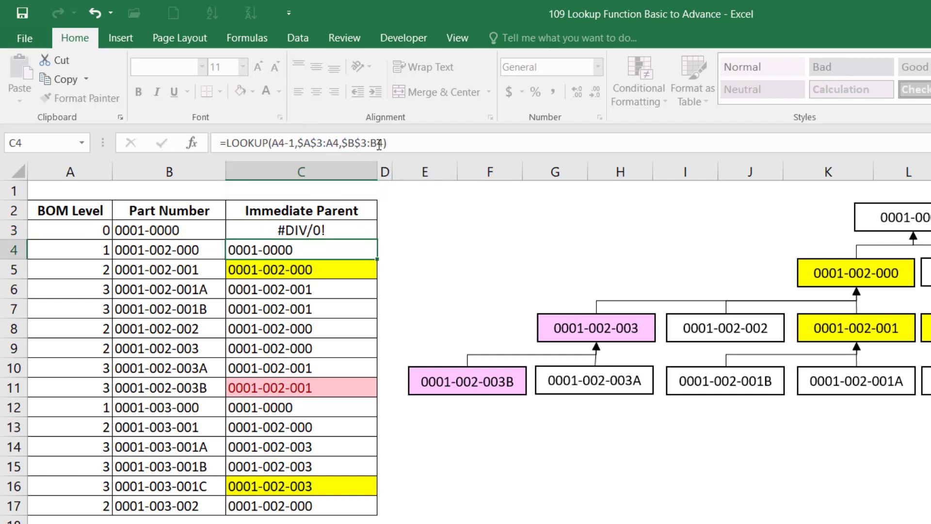
key("Up")
key("ctrl+c")
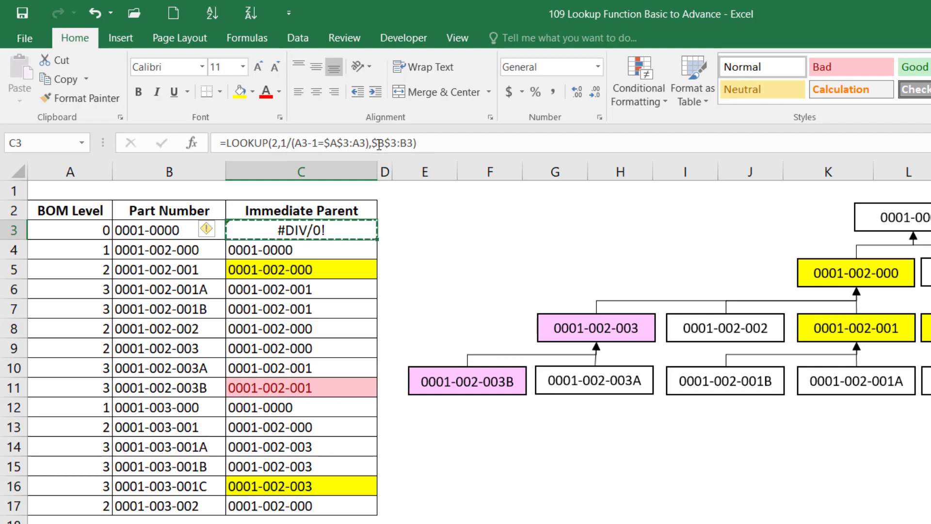
key("Down")
key("ctrl+shift+Down")
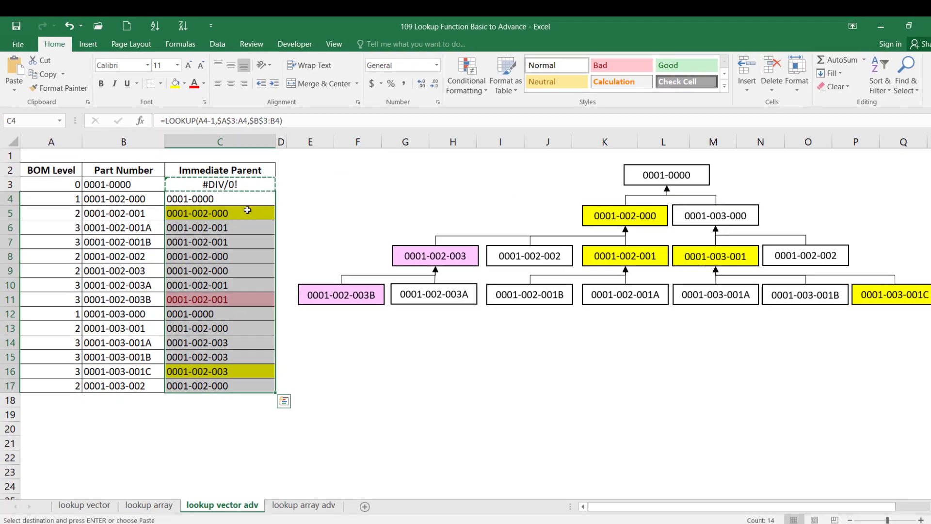
right_click(309, 261)
left_click(293, 268)
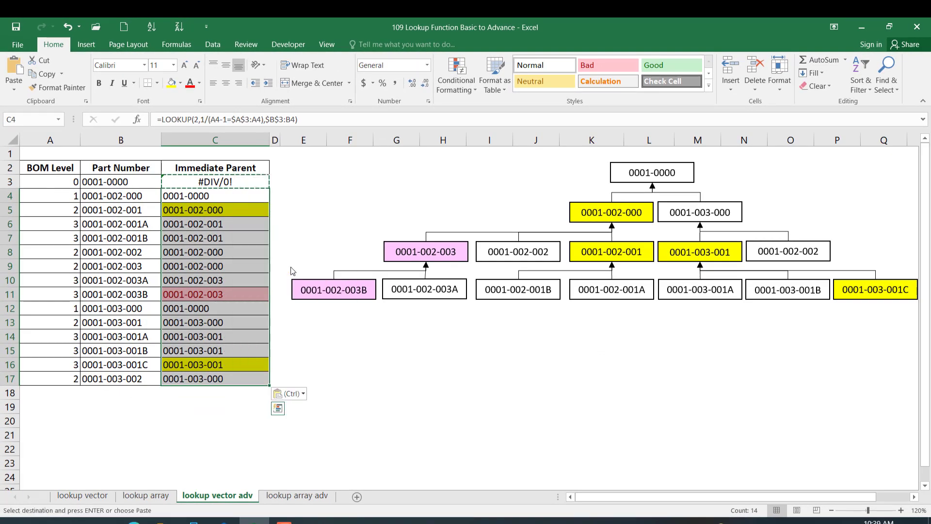
left_click(203, 294)
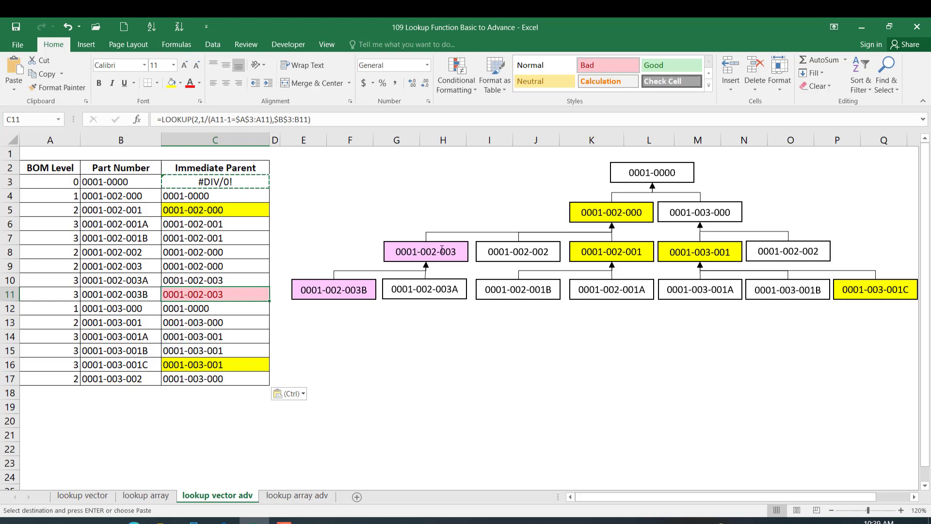
left_click(172, 83)
left_click(310, 285)
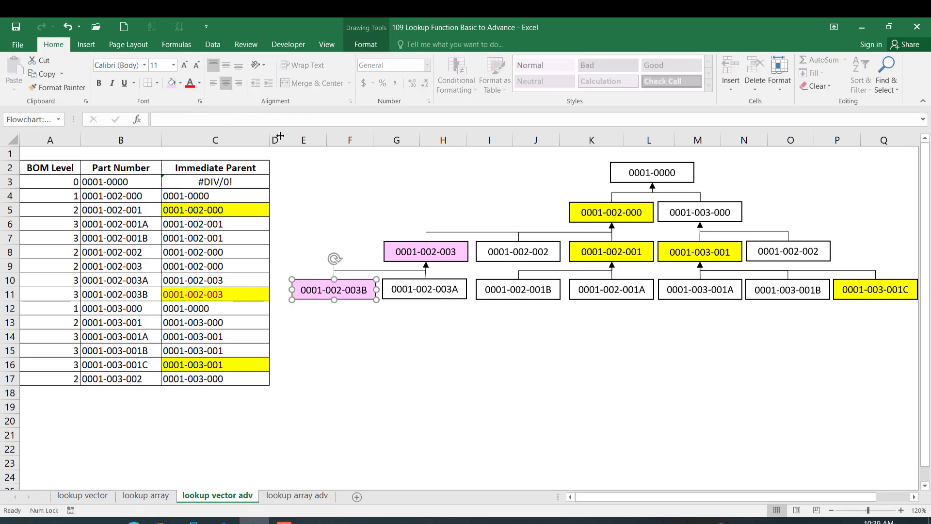
left_click(179, 83)
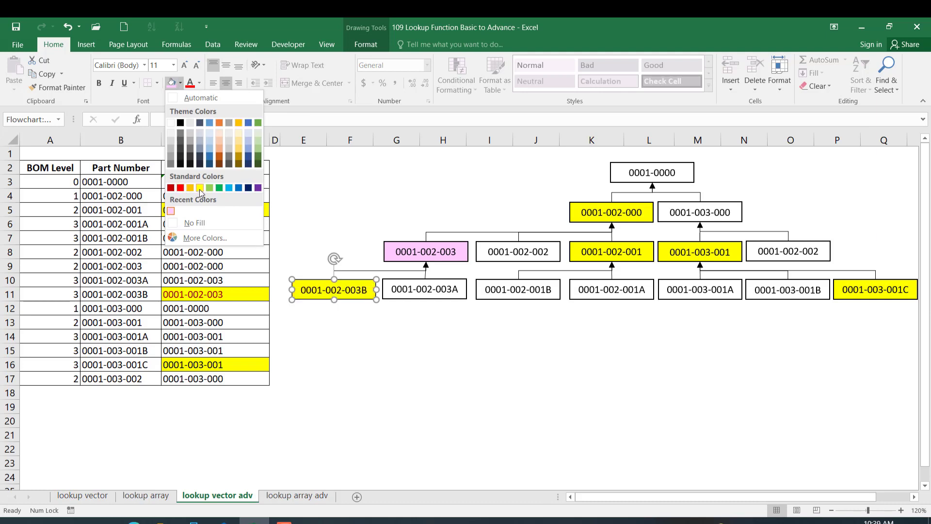
left_click(198, 186)
left_click(388, 248)
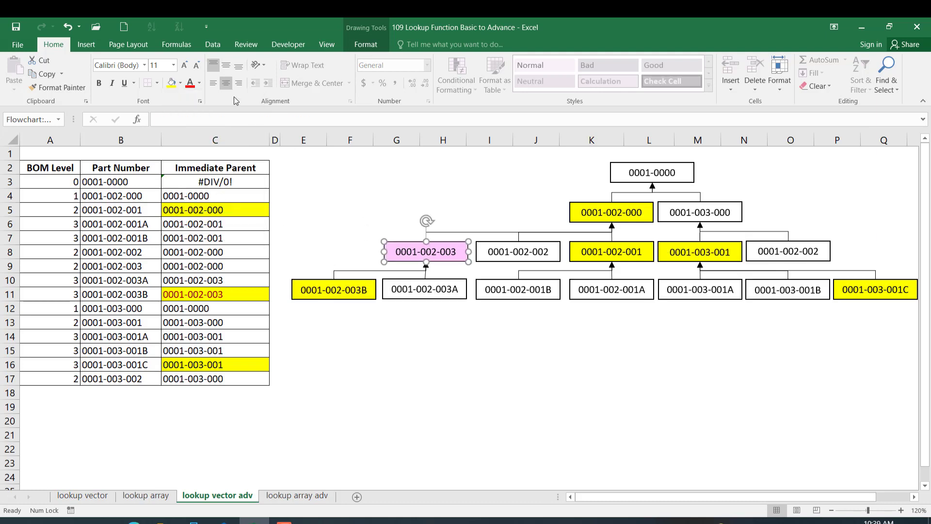
left_click(179, 83)
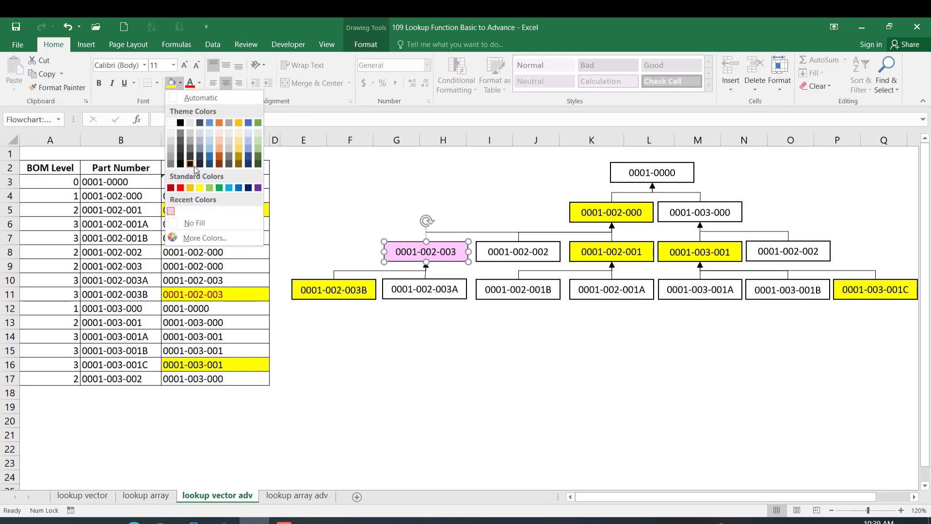
left_click(202, 188)
left_click(211, 365)
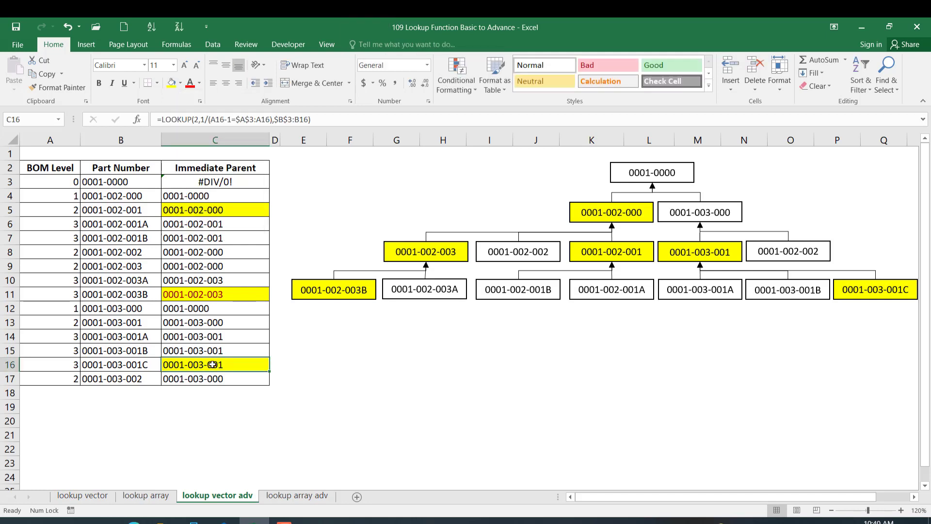
left_click(902, 289)
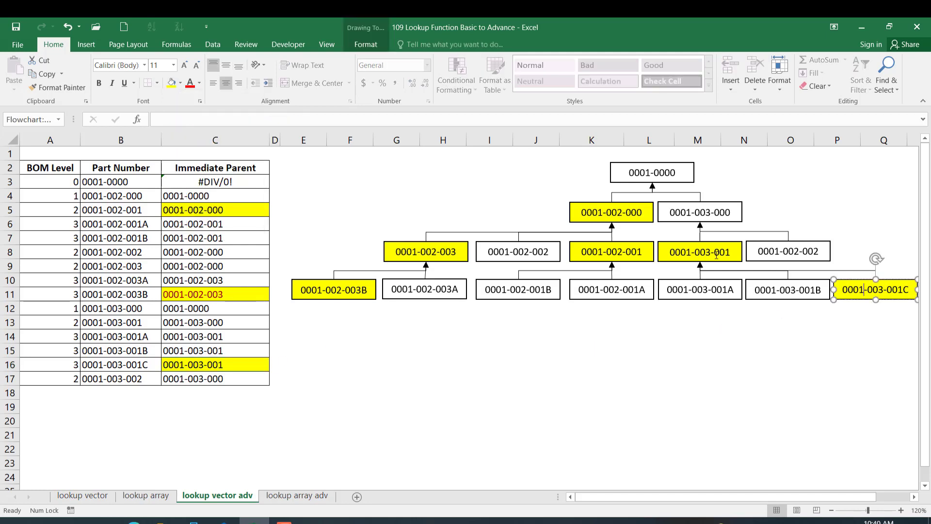
left_click(714, 252)
left_click(400, 395)
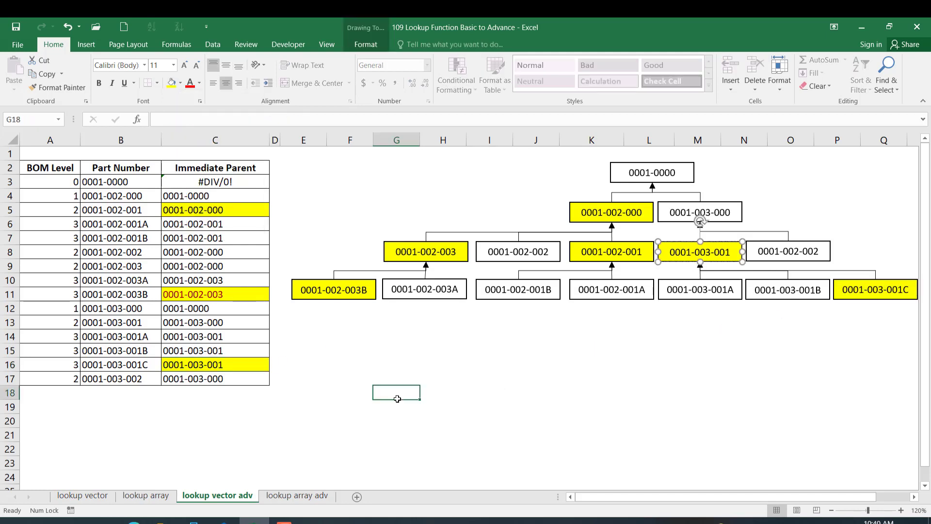
left_click(307, 496)
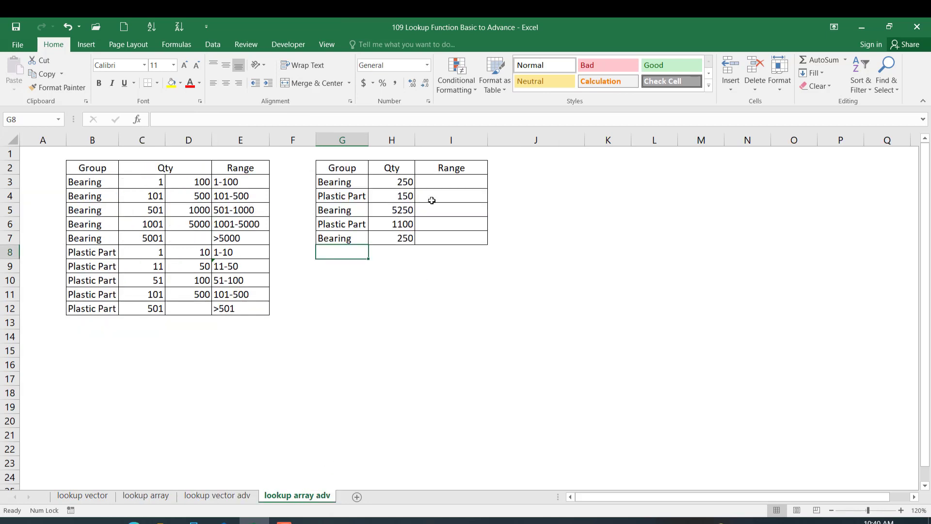
left_click(442, 181)
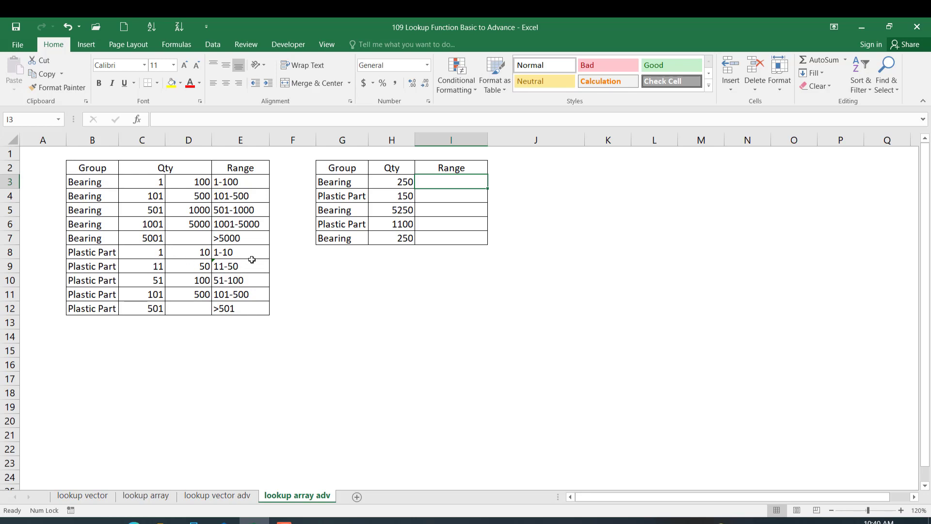
left_click(144, 251)
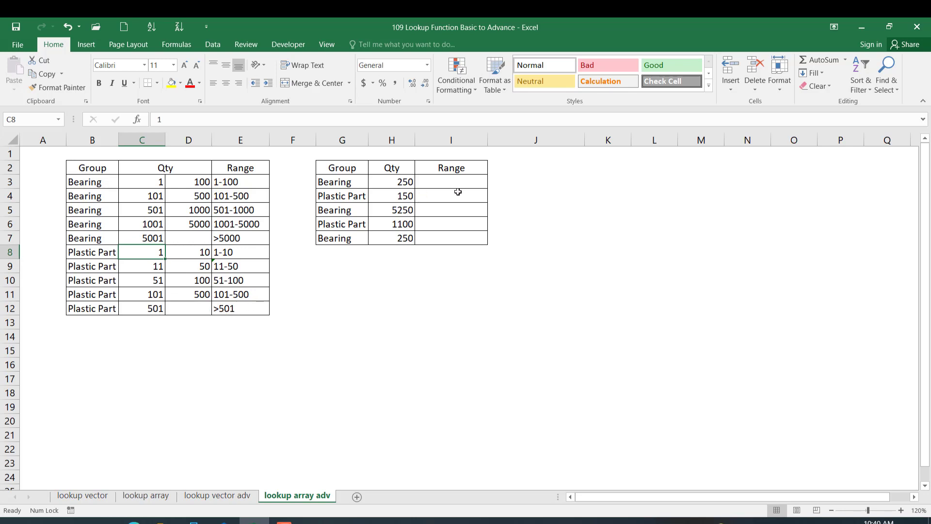
left_click(435, 186)
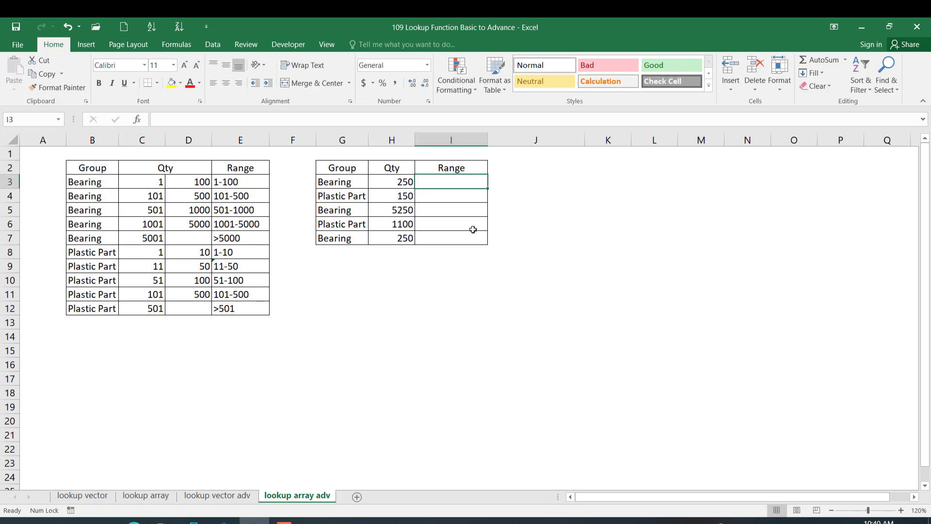
Step: Begin I3's formula with =IF(G3=$B$3,LOOKUP(H3,$C$3:$E$7) for the Bearing case
type("=")
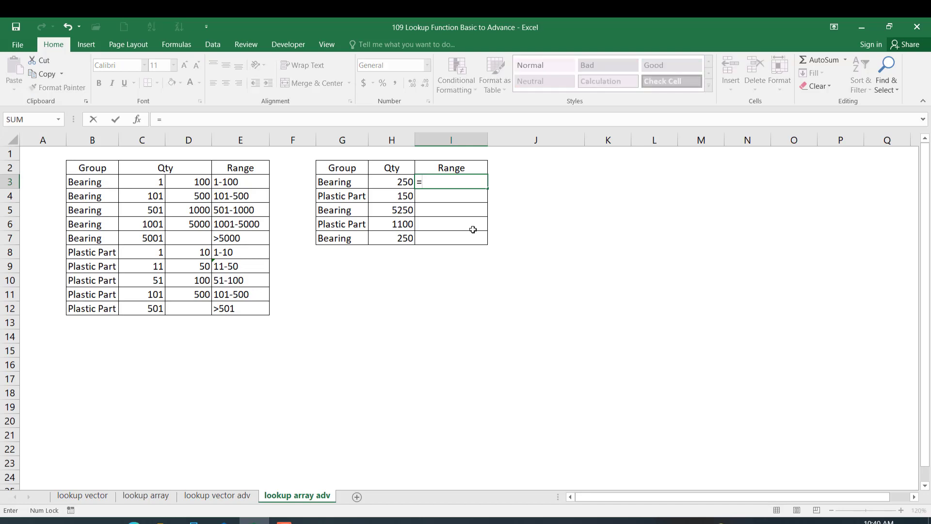
type("i")
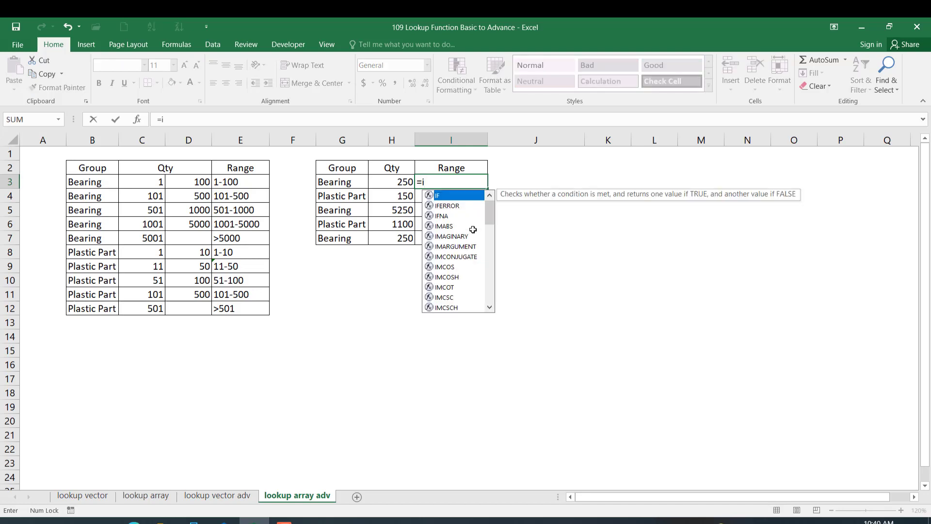
type("f9")
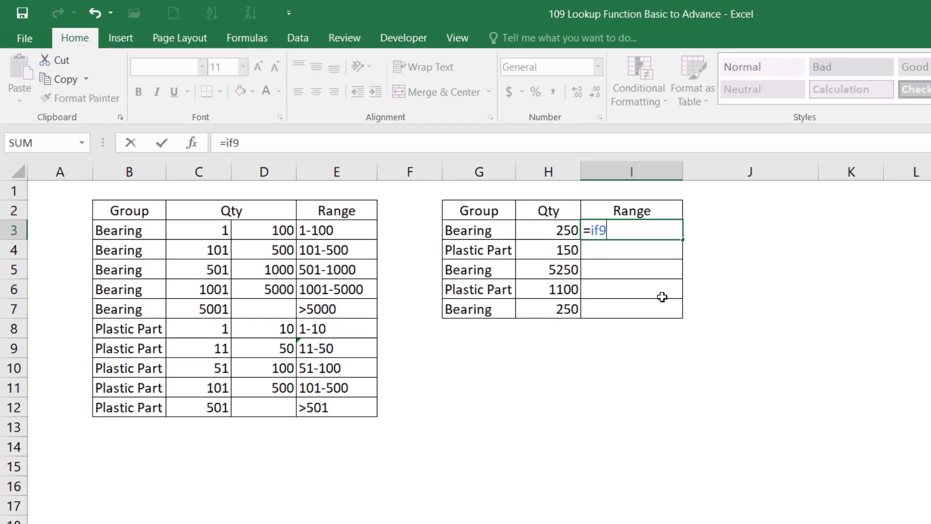
key("BackSpace")
type("(")
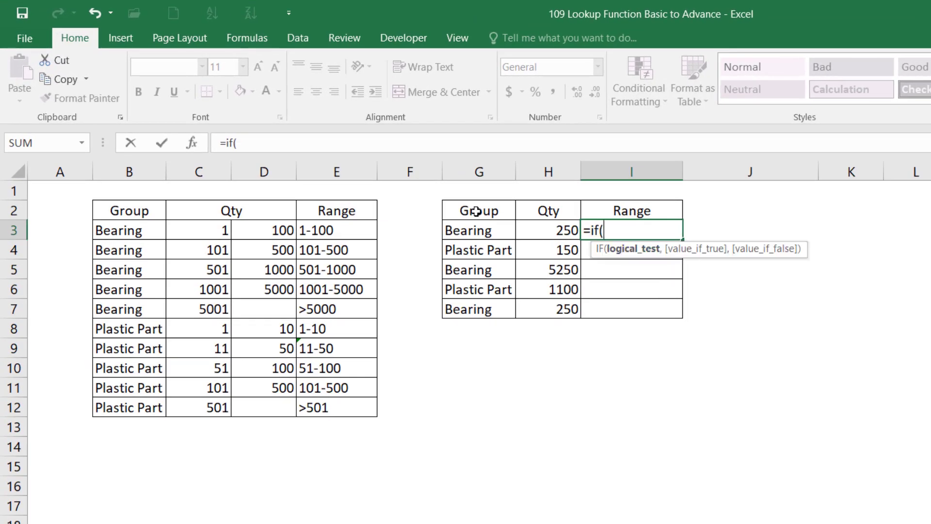
left_click(473, 232)
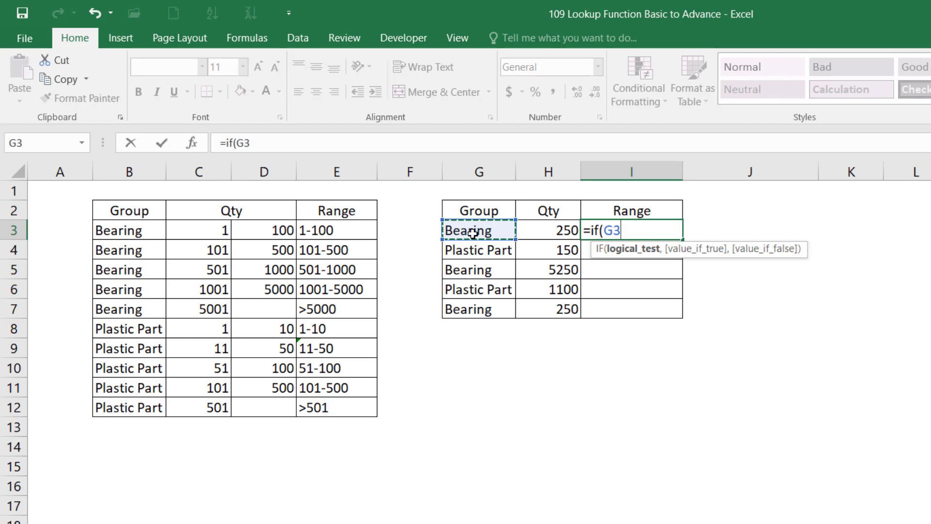
type("=")
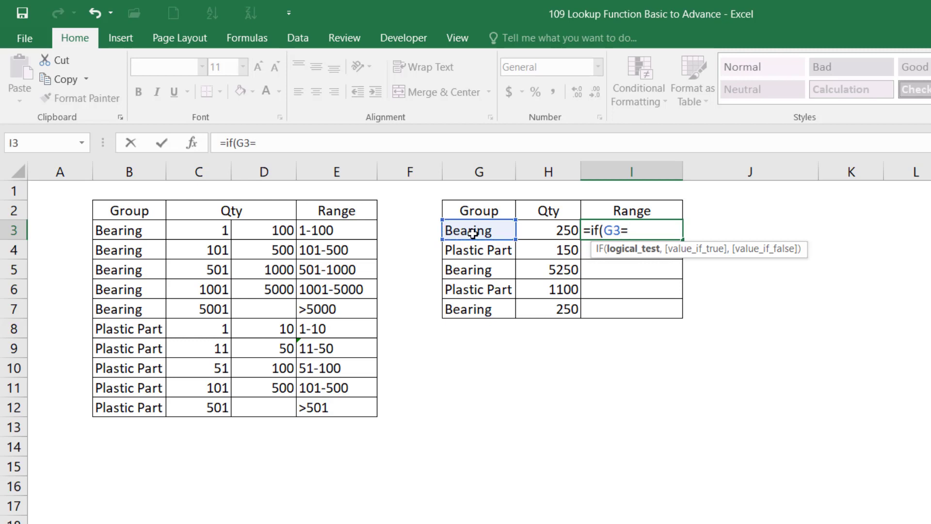
left_click(110, 226)
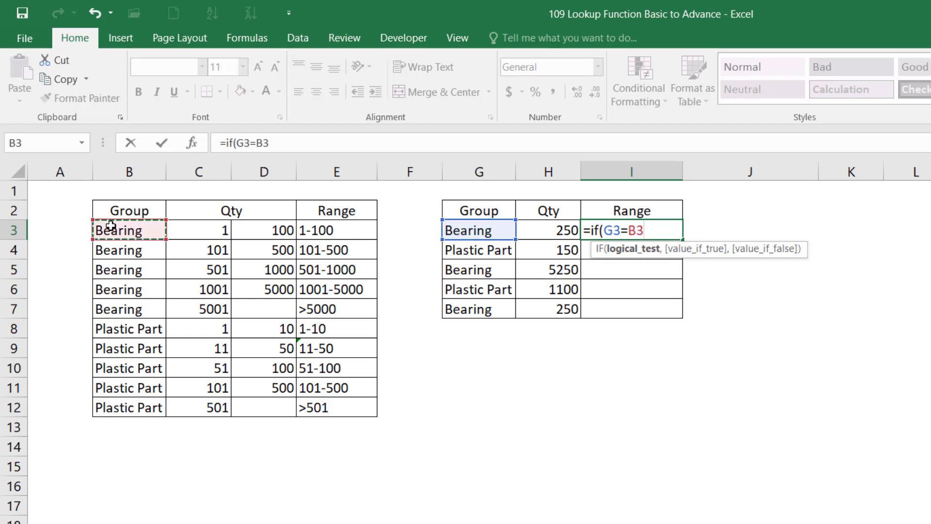
key("F4")
type(",")
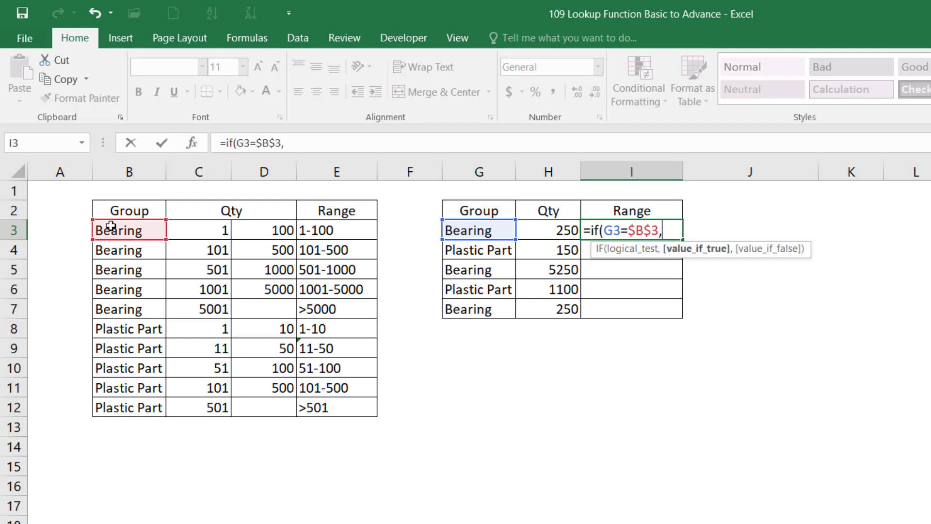
type("lookuP(")
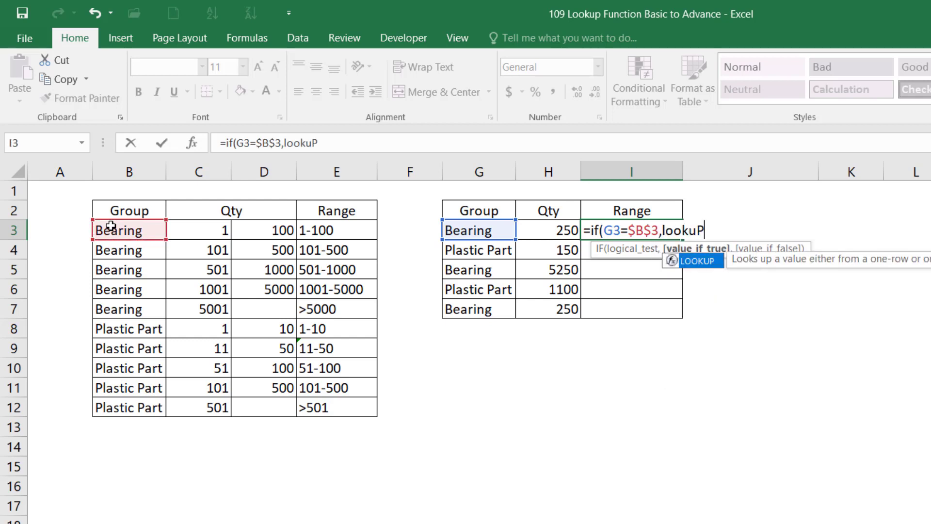
left_click(544, 228)
type(",")
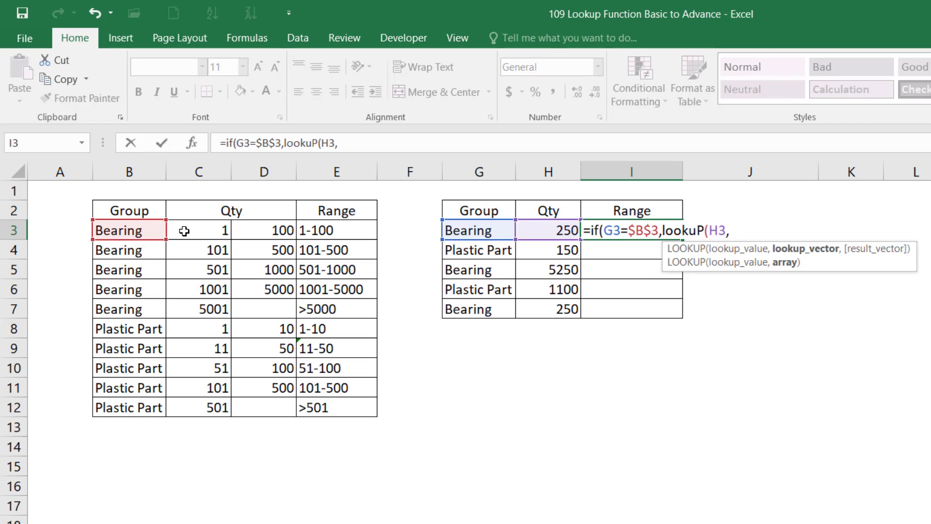
left_click_drag(184, 231, 315, 306)
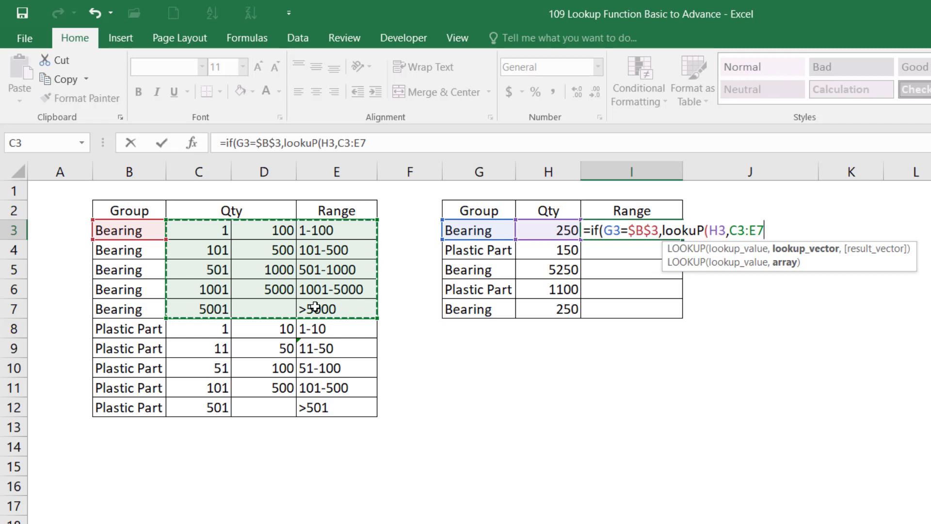
key("F4")
Step: Complete it with ,LOOKUP(H3,$C$8:$E$12)) for Plastic Part and enter the formula
type(")")
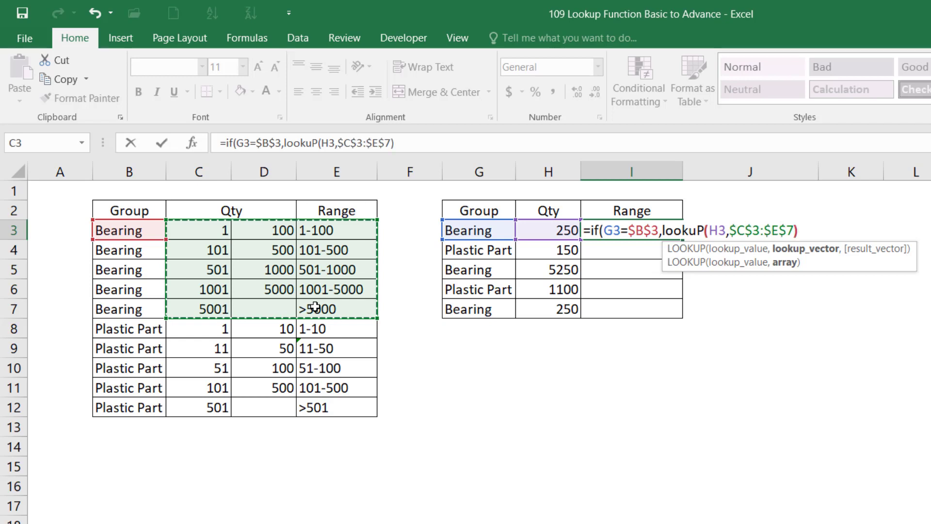
type(",look")
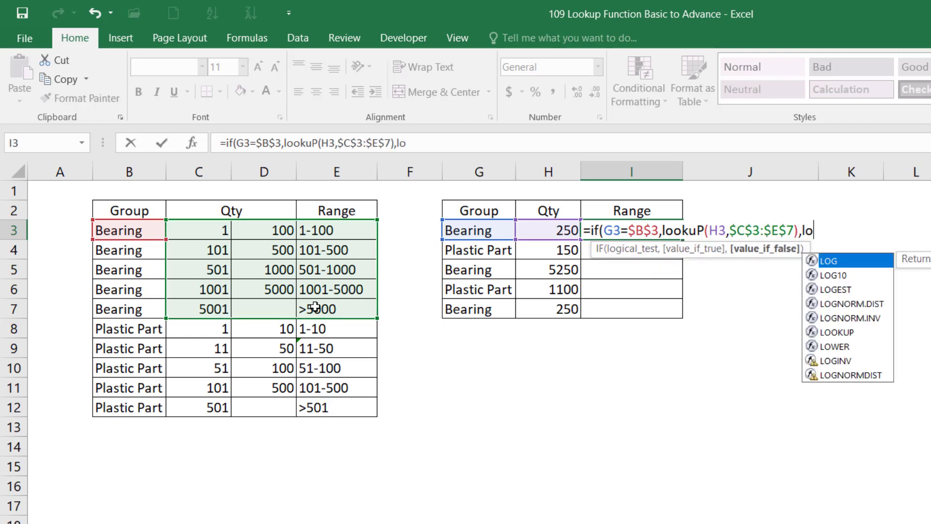
type("uP(")
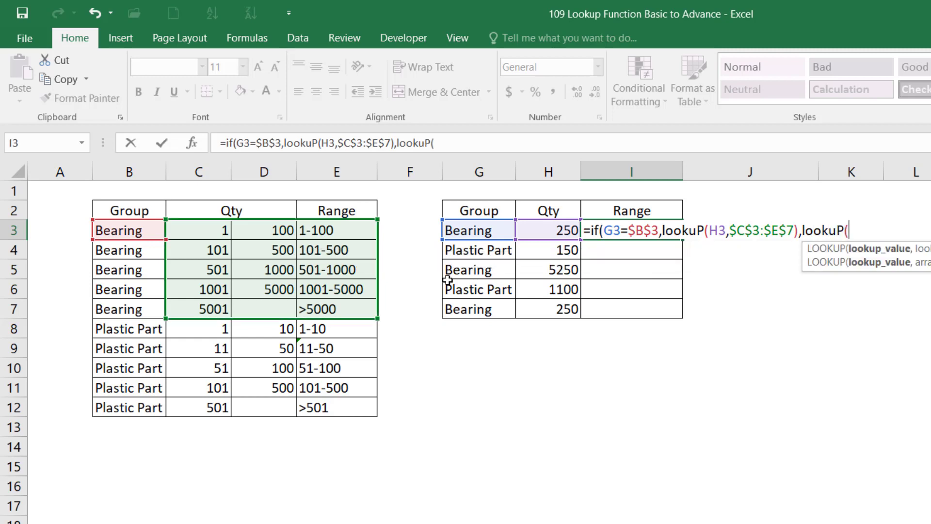
left_click(542, 231)
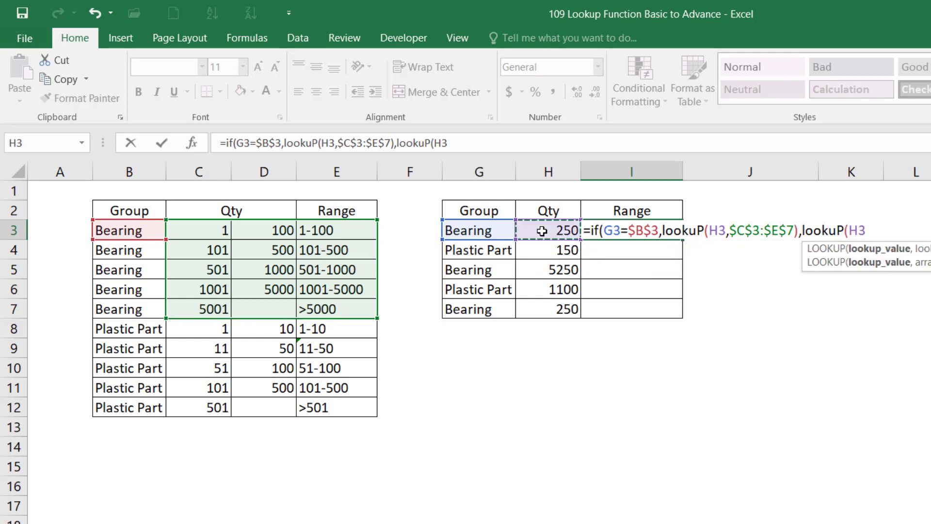
type(",")
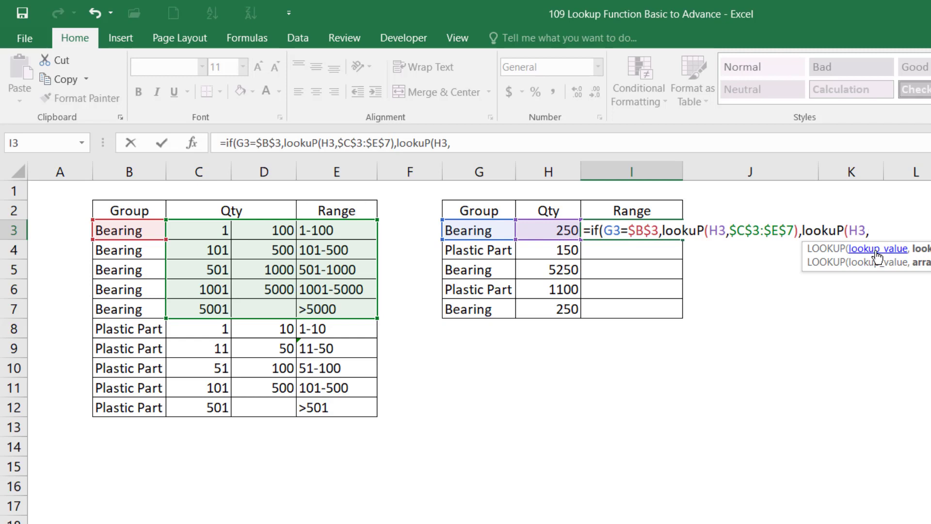
left_click(206, 330)
left_click_drag(206, 331, 303, 403)
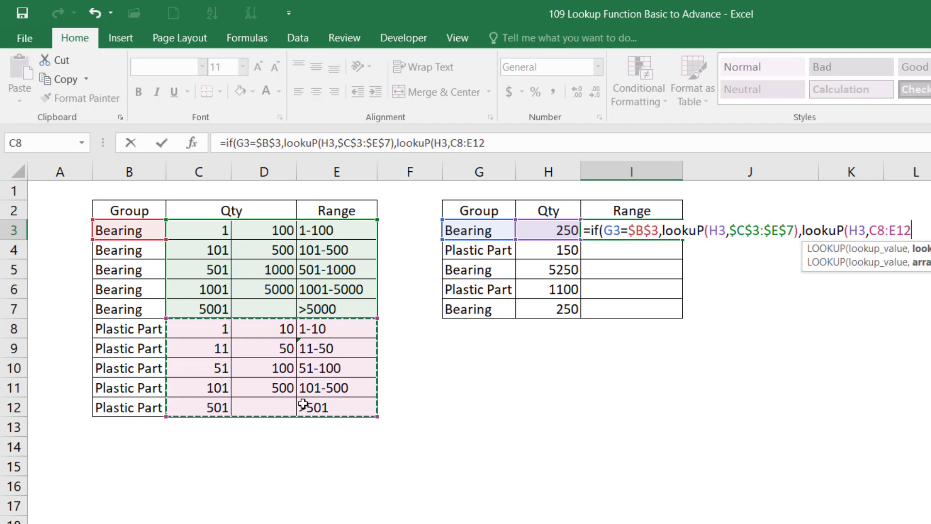
key("F4")
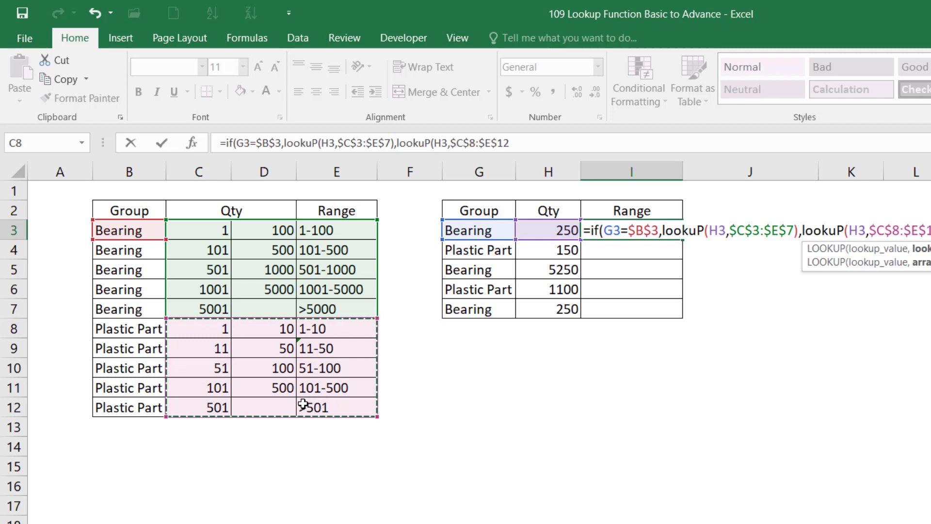
type(")")
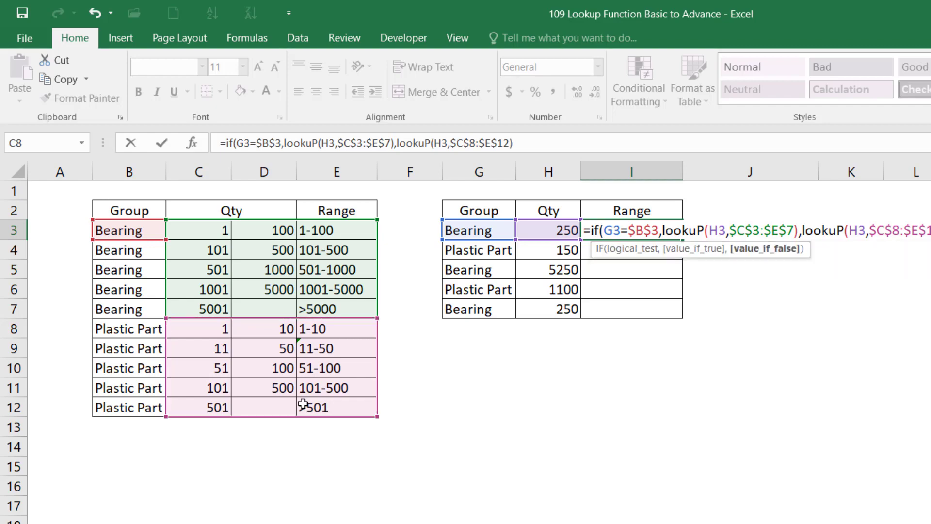
key("Return")
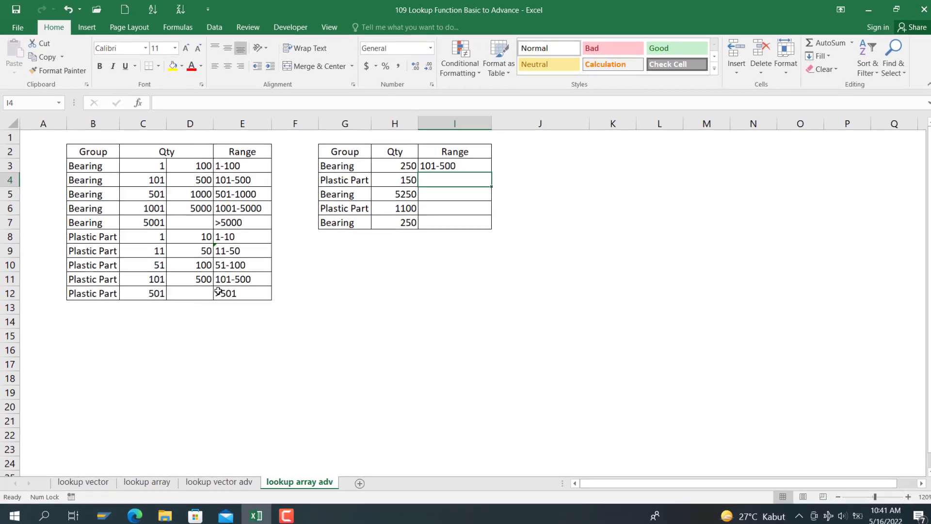
Step: Copy the IF/LOOKUP formula from I3 down to I7 and highlight I3 yellow
left_click(476, 167)
double_click(487, 171)
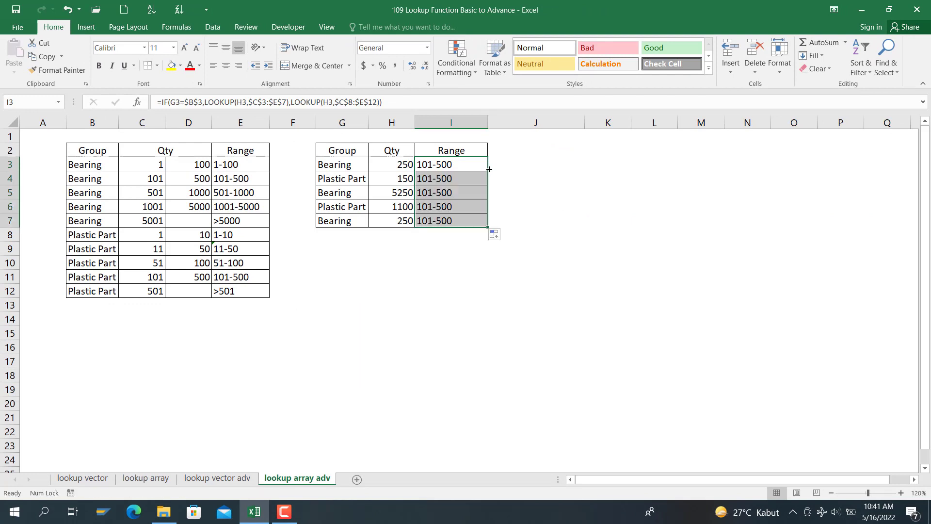
left_click(421, 163)
left_click(171, 65)
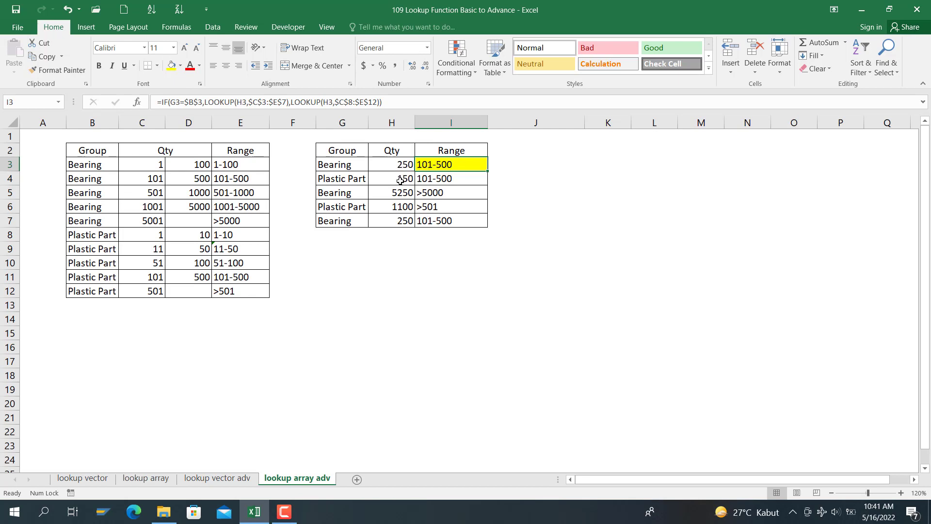
Step: Highlight E4, I5, E7 and I7 yellow to pair Bearing results with their ranges
left_click(235, 178)
left_click(171, 66)
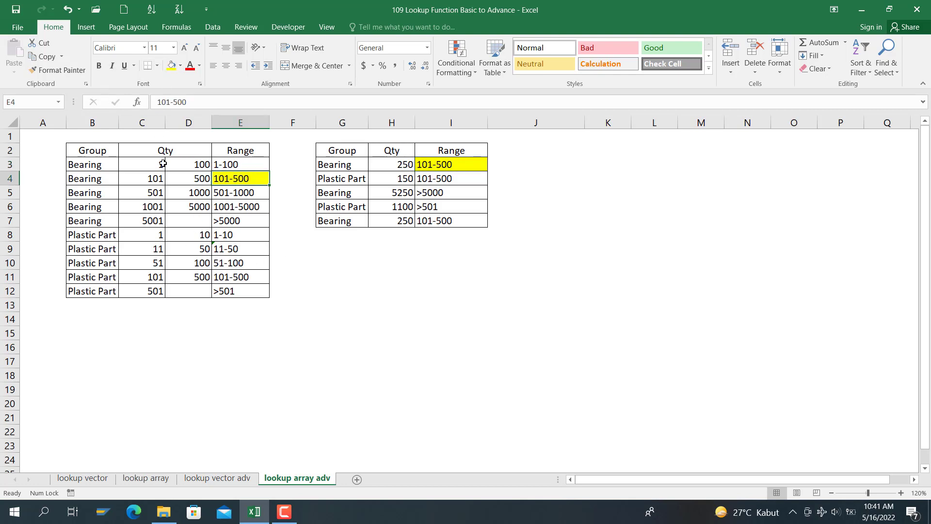
left_click(432, 192)
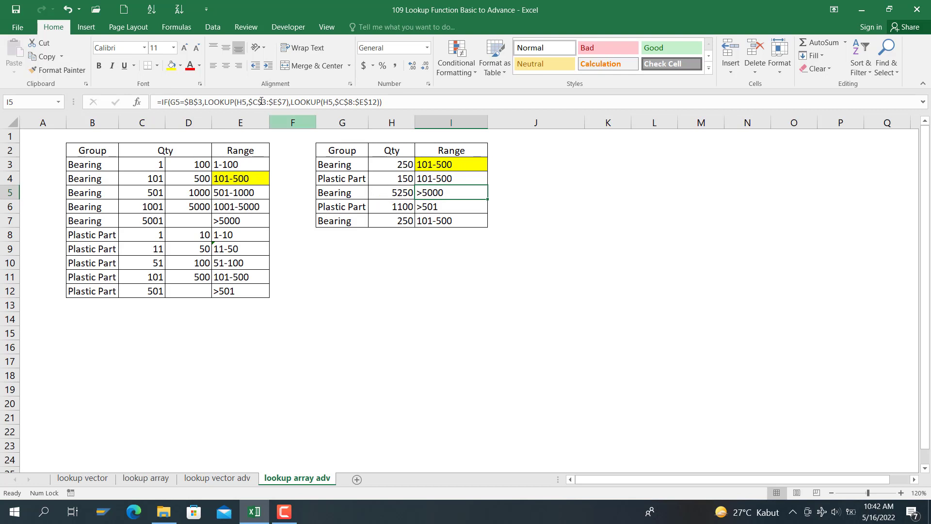
left_click(171, 66)
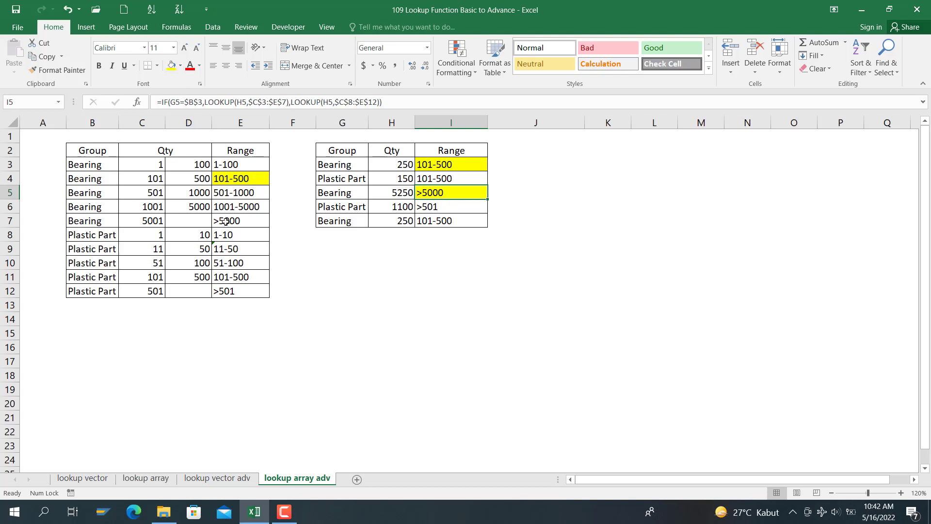
left_click(224, 220)
left_click(171, 65)
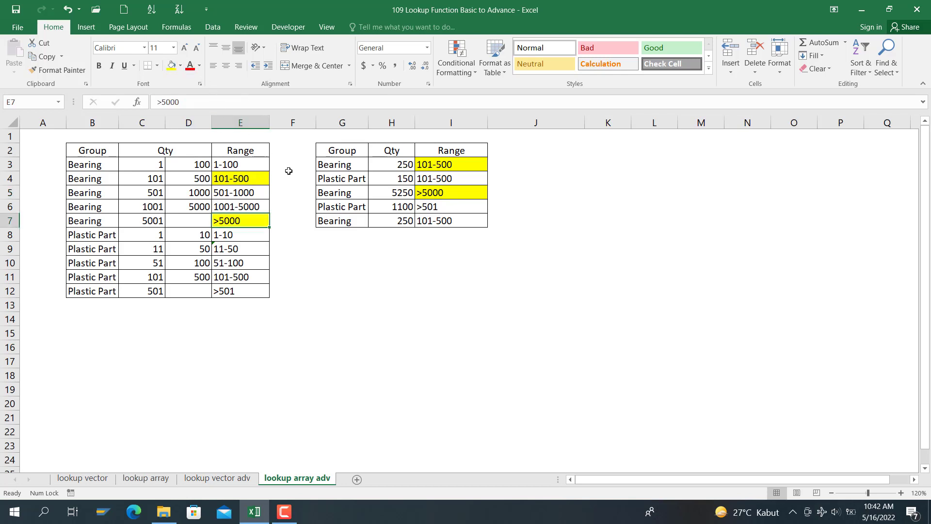
left_click(436, 221)
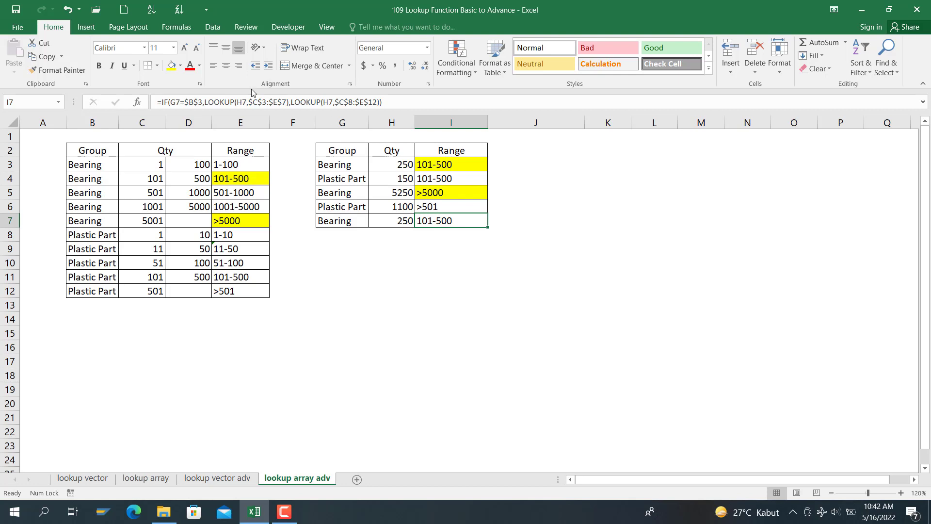
left_click(171, 66)
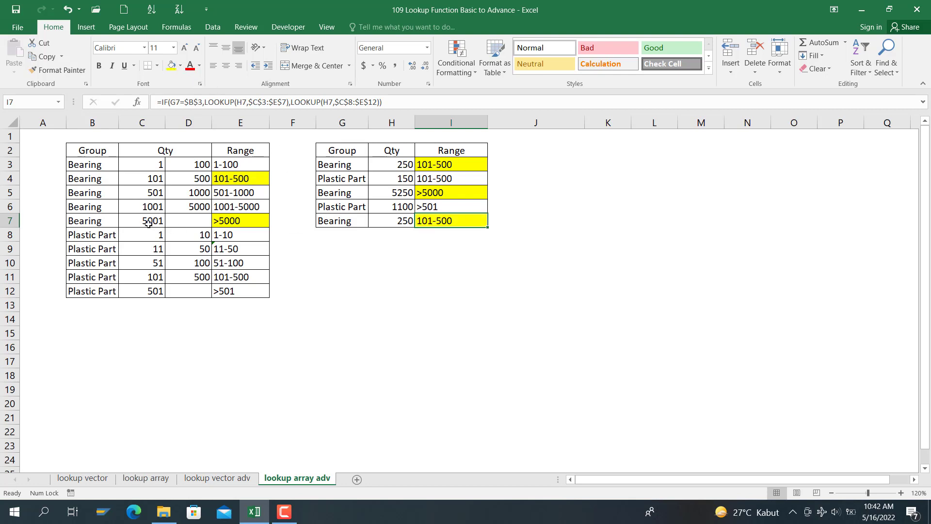
left_click(234, 179)
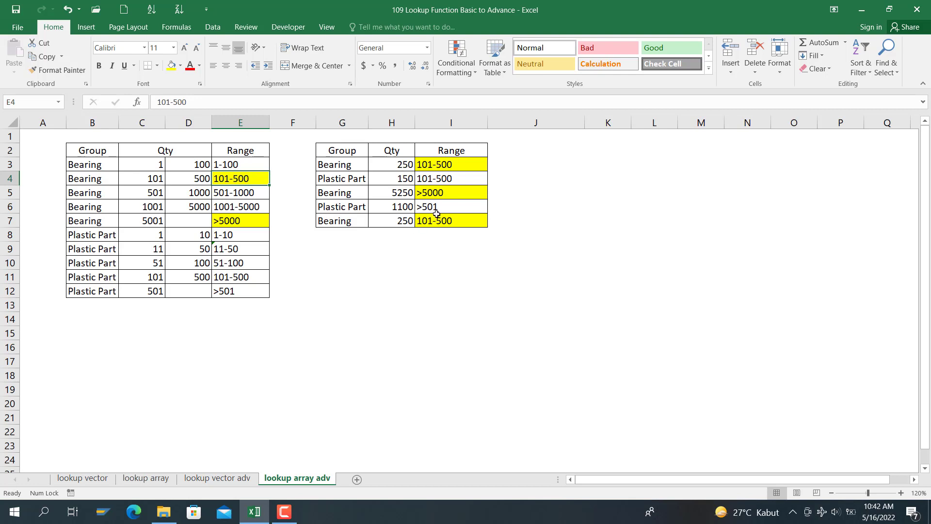
left_click(253, 479)
left_click(286, 479)
left_click(353, 258)
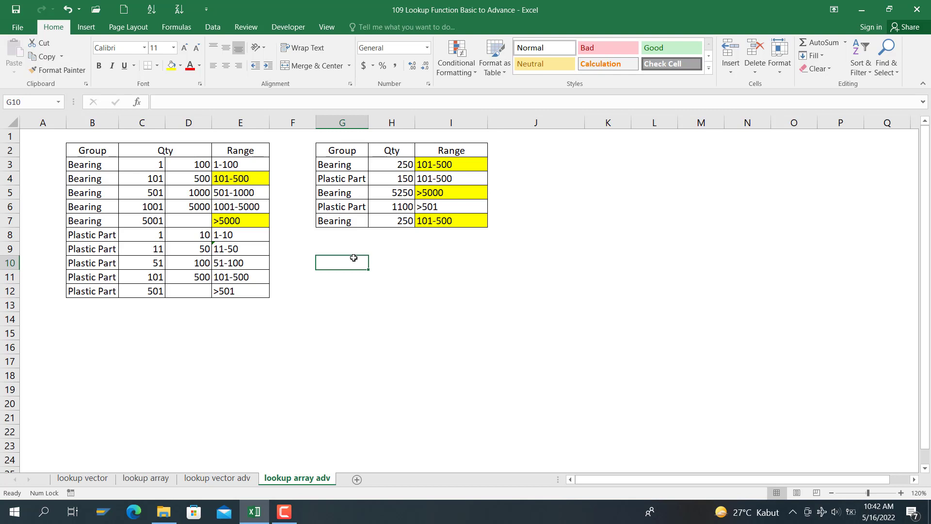